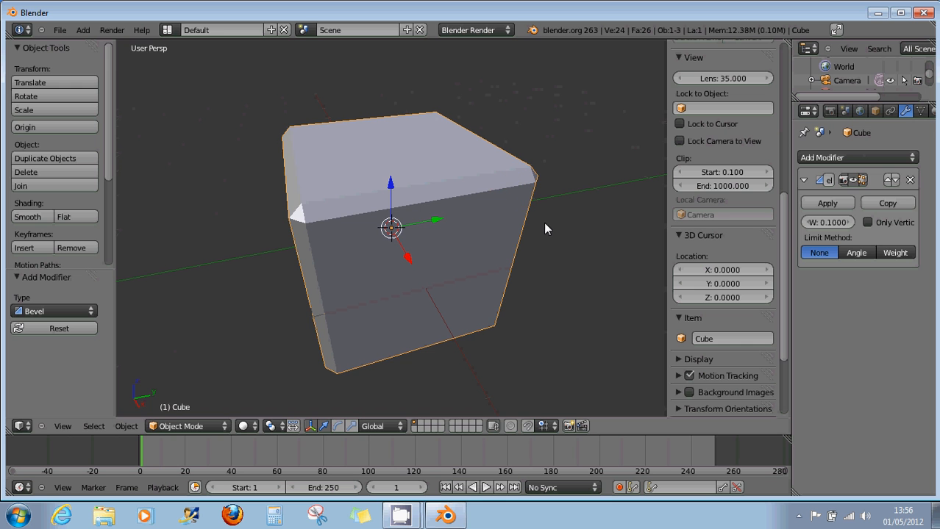
Increase the cube's Bevel modifier width to 0.44
click(834, 224)
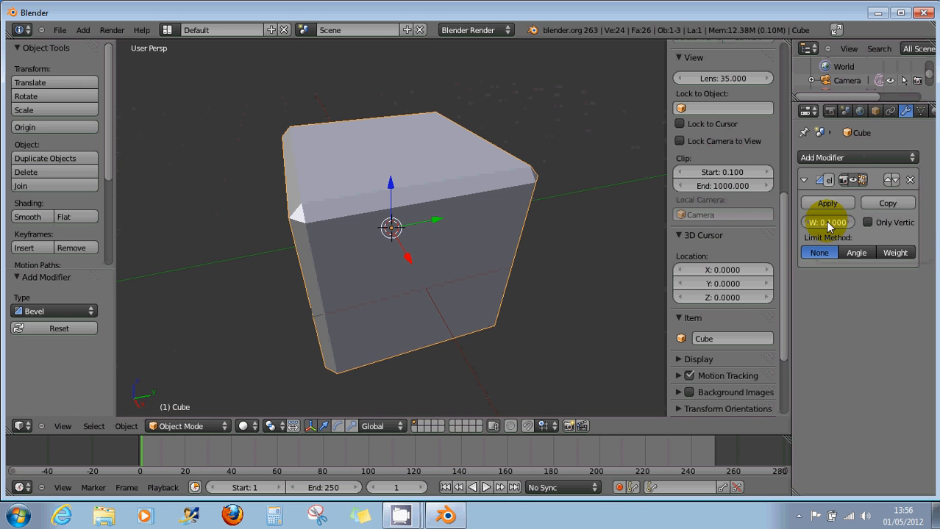
drag(829, 226, 840, 227)
middle_drag(615, 217, 567, 216)
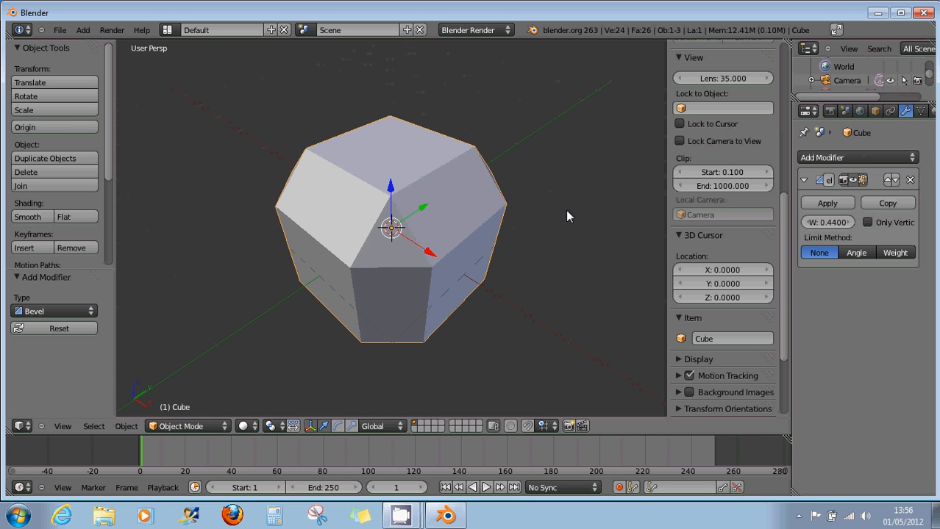
Restrict the bevel to vertices only and set its width to 0.88
click(867, 223)
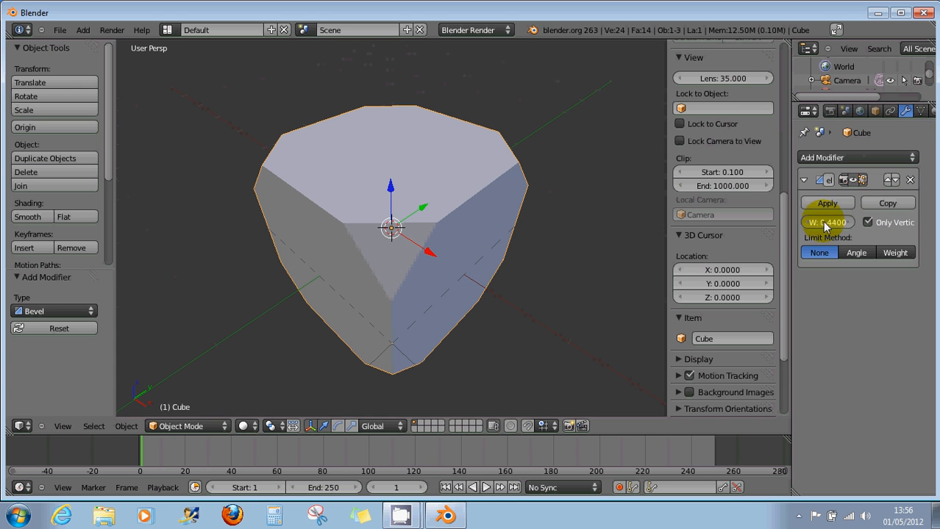
drag(822, 221, 837, 225)
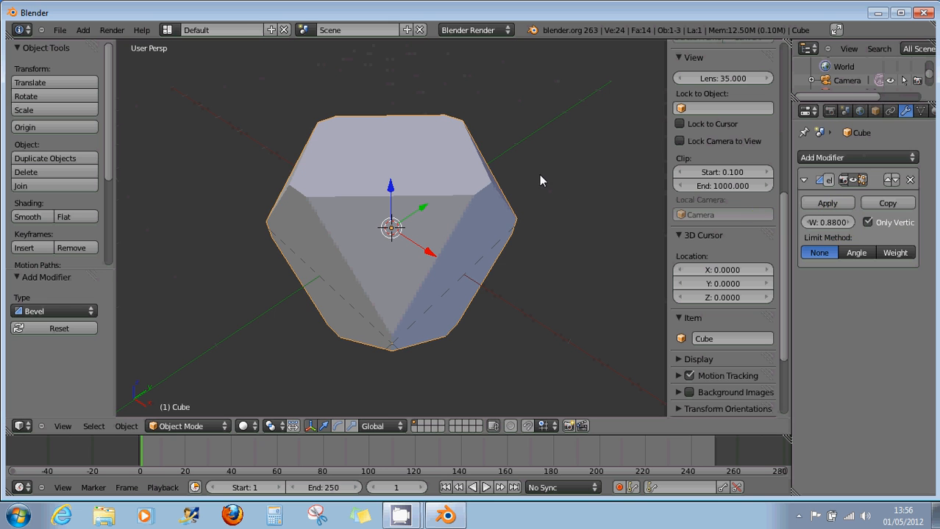
mouse_move(556, 203)
middle_down()
mouse_move(478, 194)
mouse_move(548, 203)
middle_up()
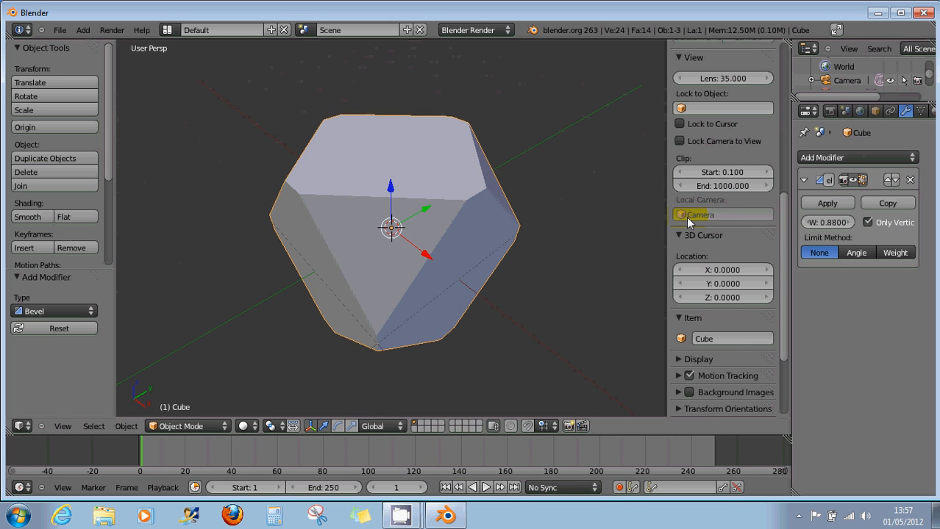
Turn off Only Vertices, set the bevel width to 0.52, and switch the limit method to Angle
click(867, 223)
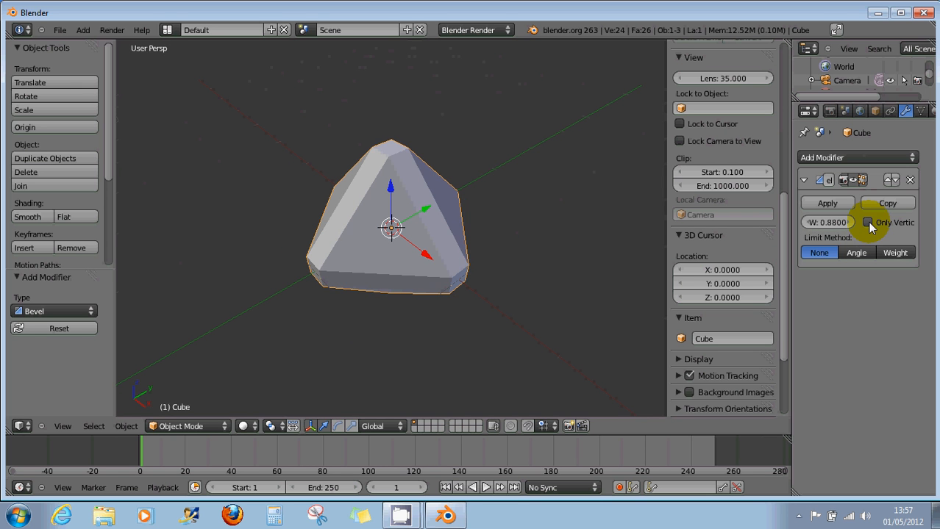
mouse_move(838, 222)
mouse_down()
mouse_move(828, 222)
mouse_move(849, 224)
mouse_move(827, 232)
mouse_up()
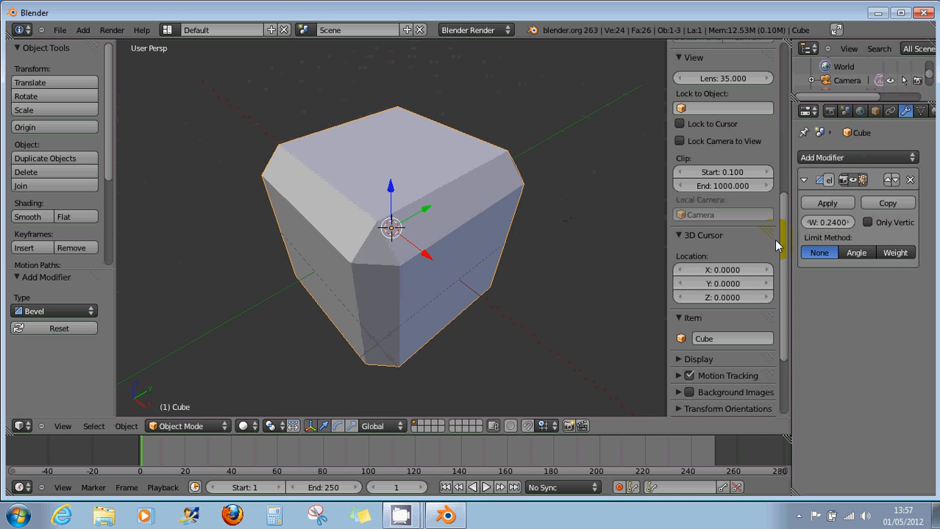
click(839, 224)
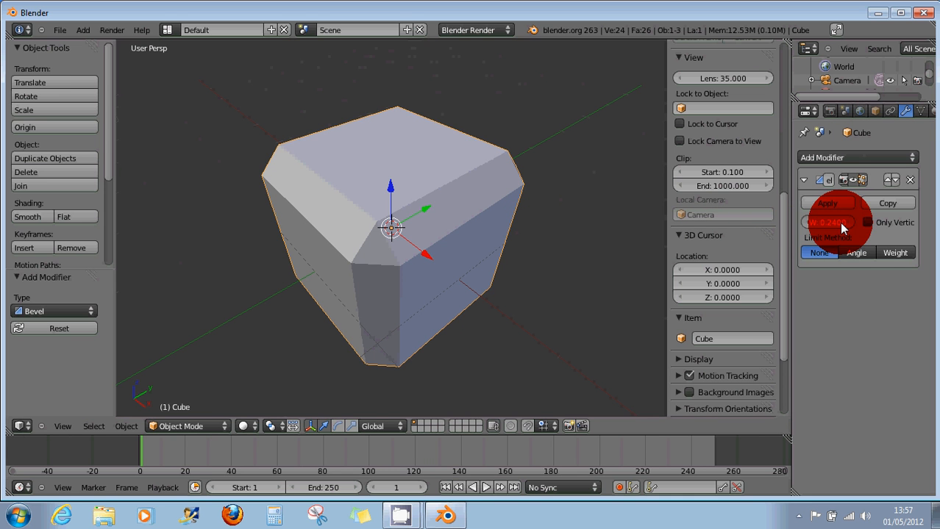
mouse_move(839, 223)
mouse_down()
mouse_move(824, 226)
mouse_move(838, 226)
mouse_up()
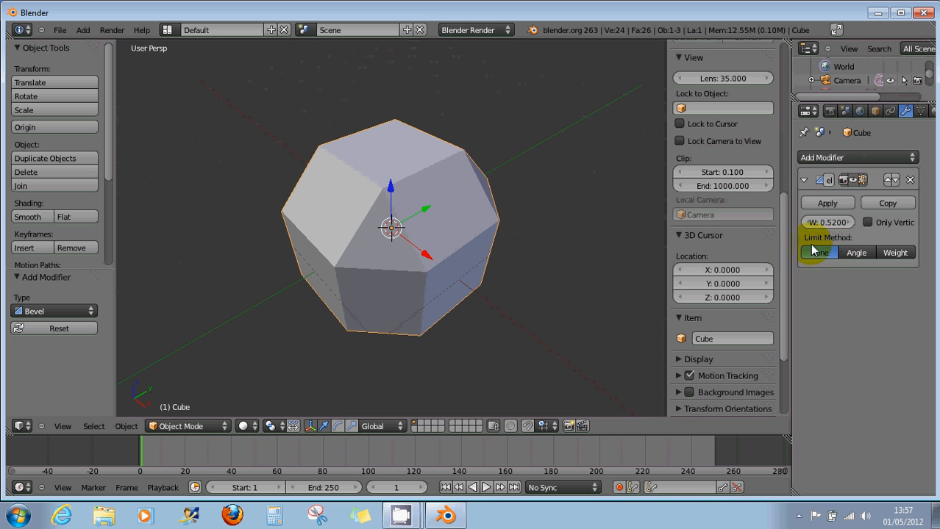
click(853, 255)
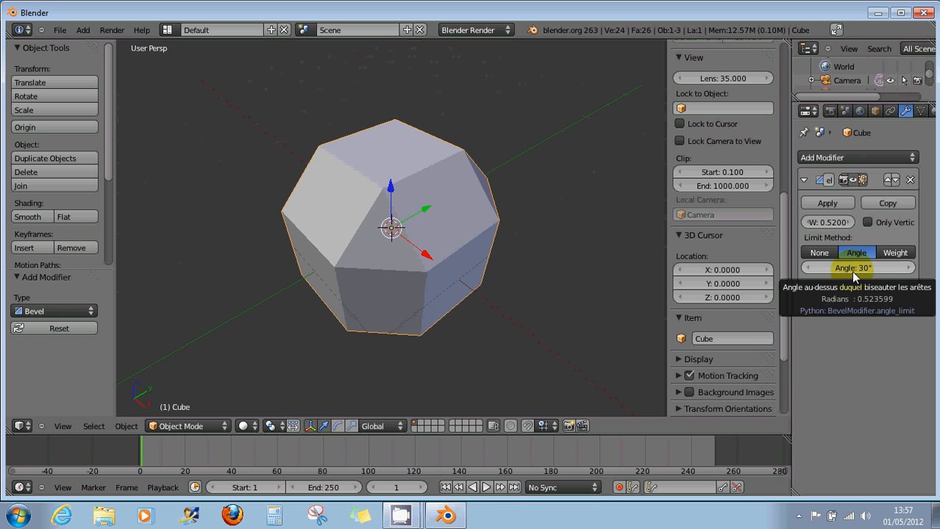
Apply the Bevel modifier to the cube and add a second Bevel modifier
click(834, 202)
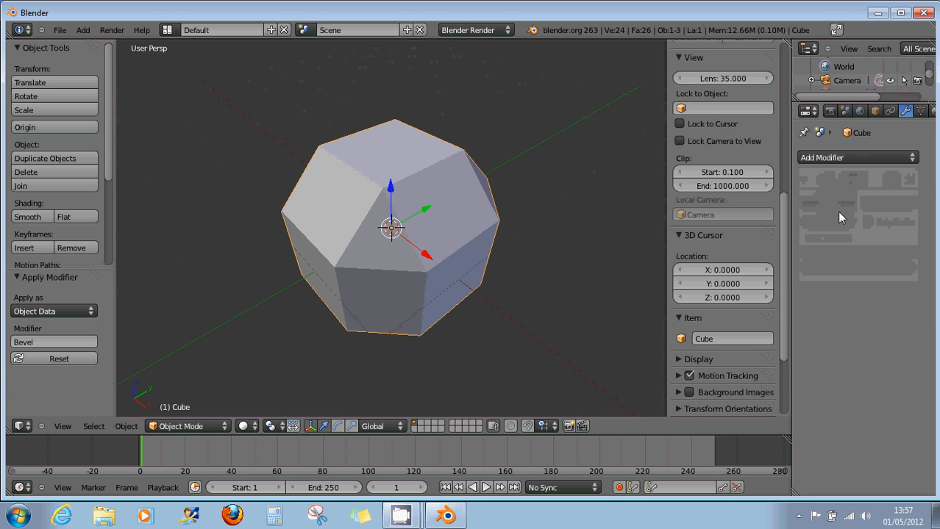
click(833, 157)
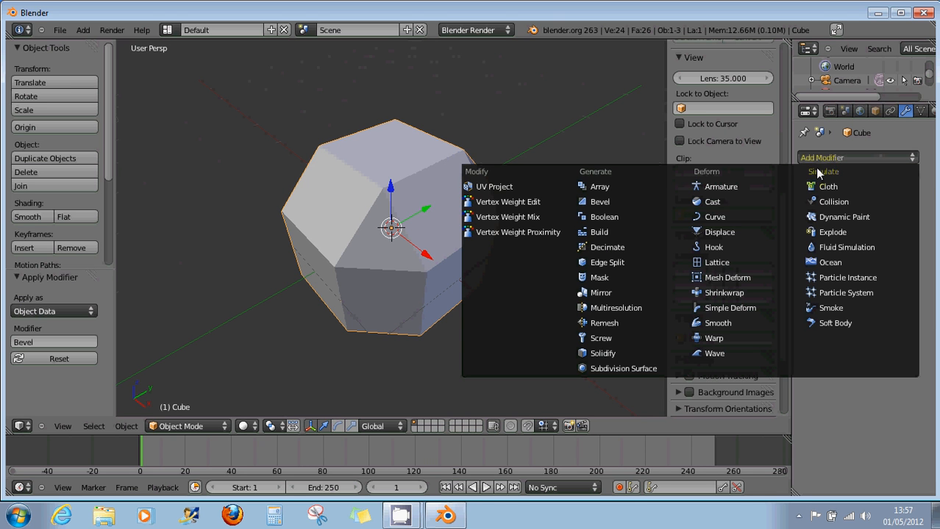
click(600, 202)
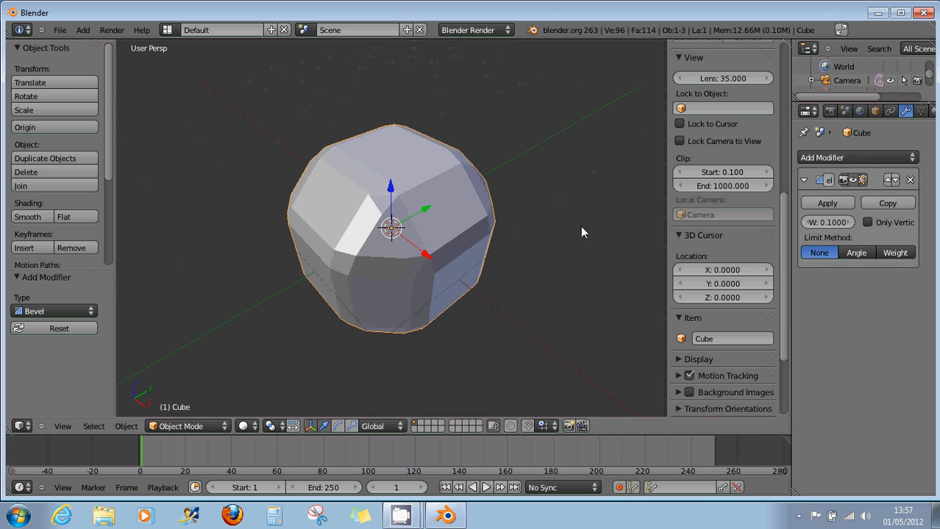
middle_drag(580, 226, 602, 195)
scroll(584, 219, up, 3)
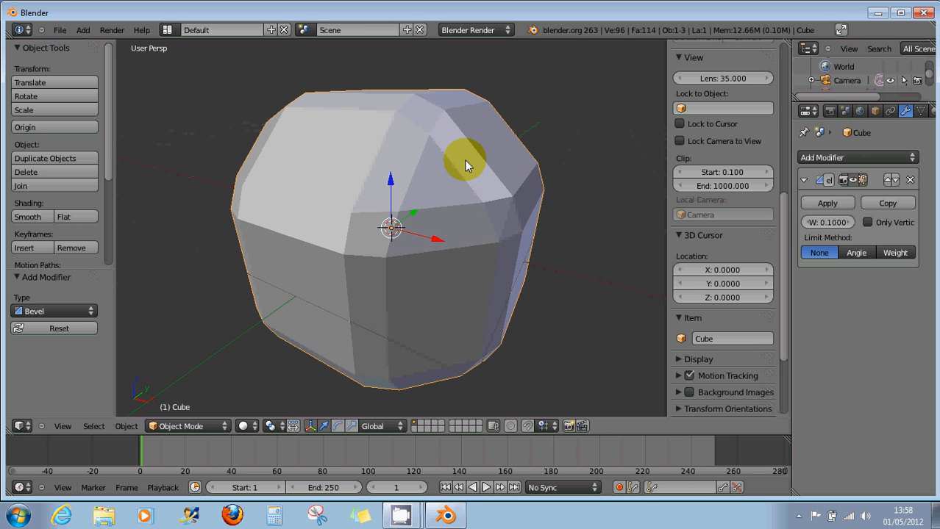
Set the second bevel's limit method to Angle with a 40° threshold and inspect the affected edges
click(856, 252)
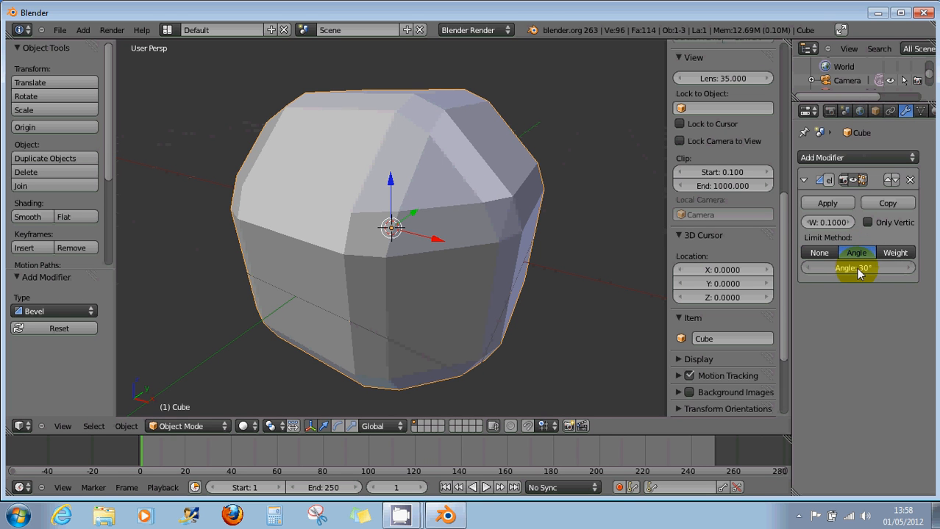
drag(861, 273, 875, 273)
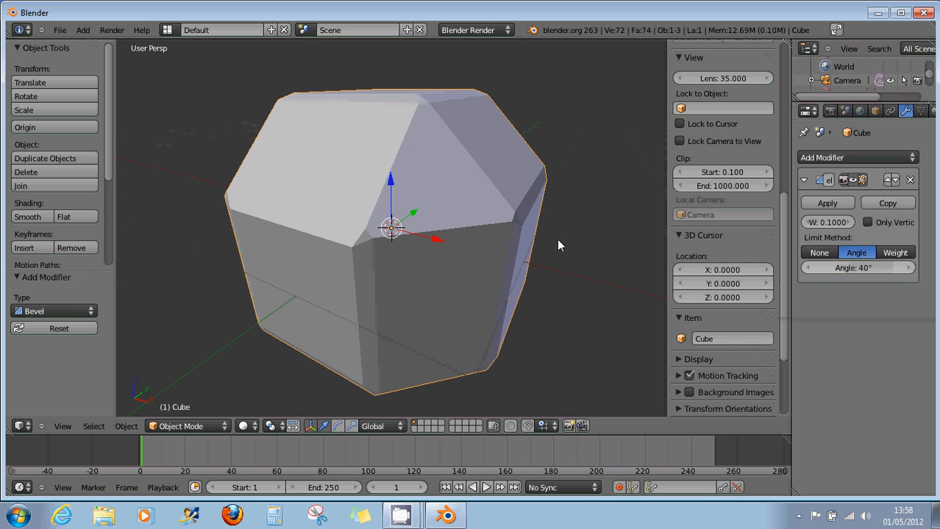
mouse_move(558, 243)
middle_down()
mouse_move(512, 233)
mouse_move(500, 246)
mouse_move(483, 245)
mouse_move(387, 185)
mouse_move(411, 224)
mouse_move(454, 226)
mouse_move(501, 161)
middle_up()
scroll(459, 208, up, 5)
scroll(459, 207, down, 3)
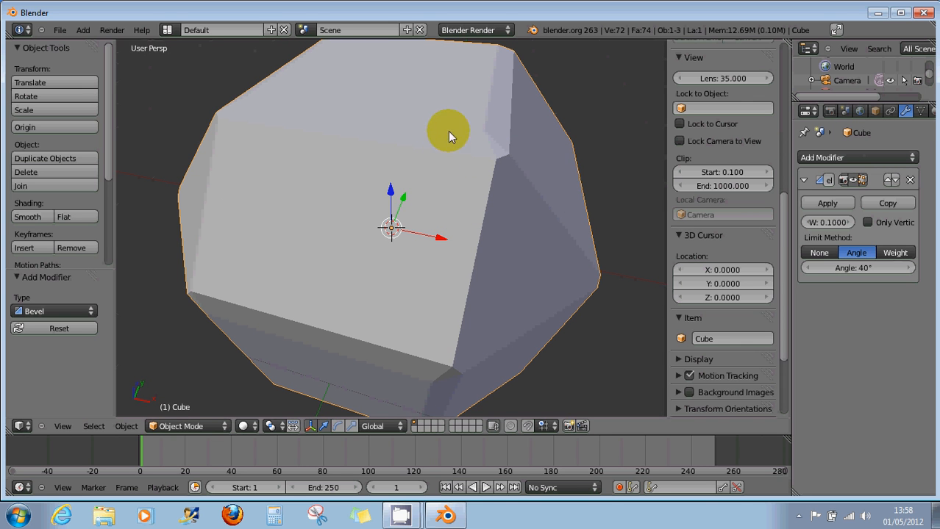
Raise the bevel's angle limit to 50° and inspect the mesh
drag(835, 268, 857, 274)
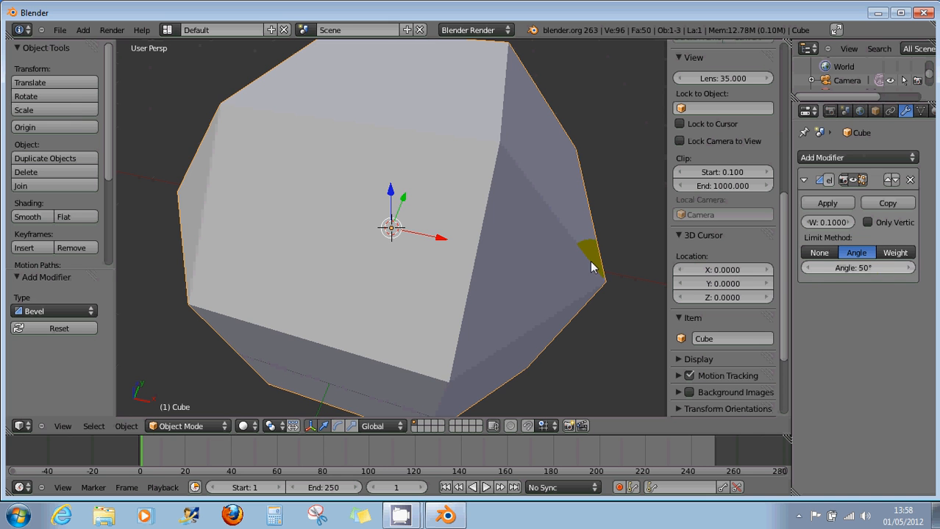
middle_drag(583, 261, 521, 243)
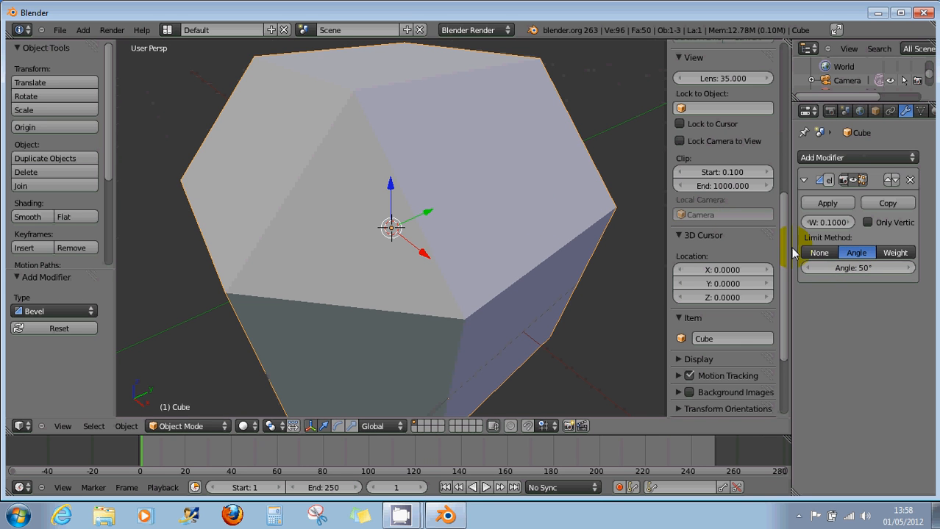
Set the bevel's angle limit to 29° and width to 0.12, and apply the modifier
mouse_move(867, 268)
mouse_down()
mouse_move(834, 272)
mouse_move(859, 273)
mouse_up()
drag(828, 221, 826, 223)
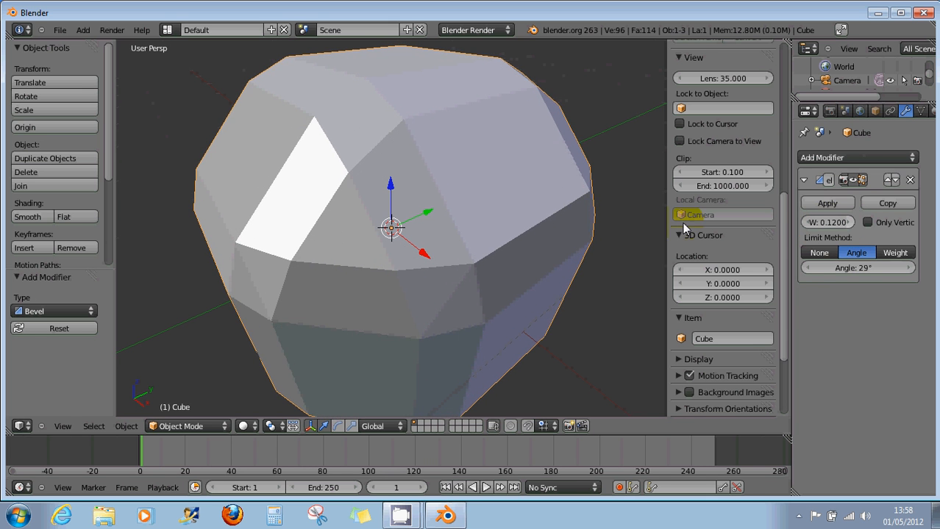
middle_drag(536, 224, 560, 238)
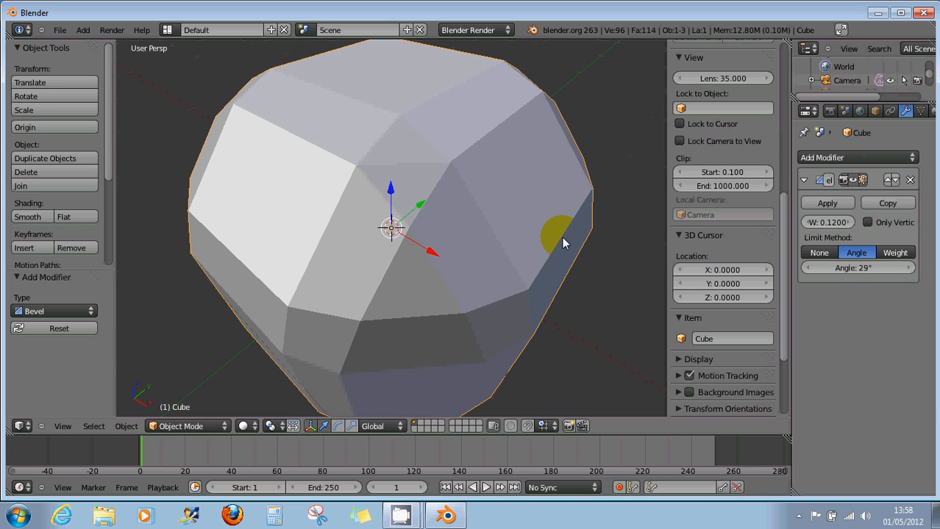
click(827, 205)
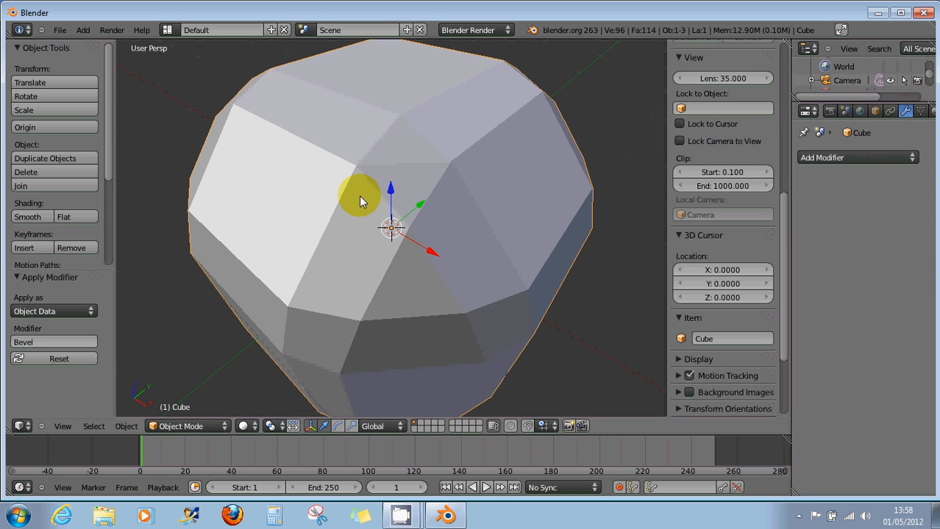
Start a new scene with the default cube, discarding the bevelled one
click(62, 31)
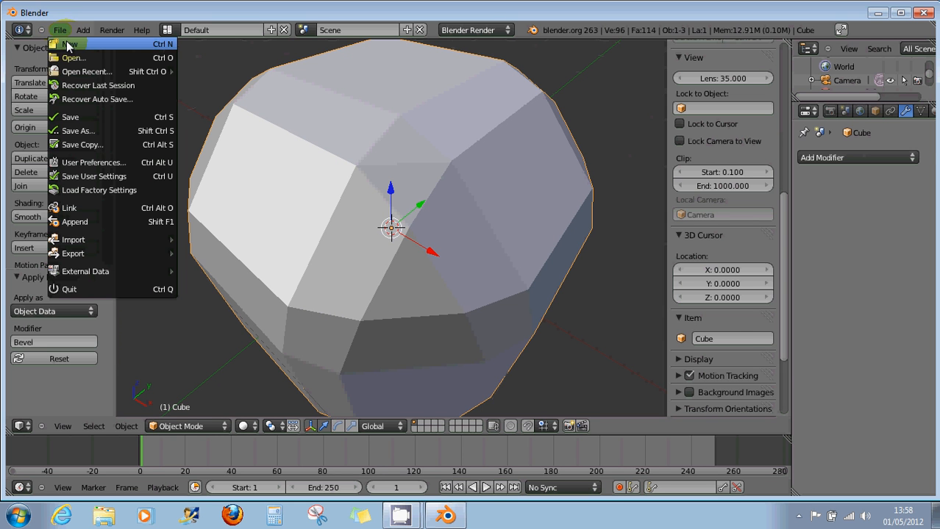
click(68, 45)
click(67, 56)
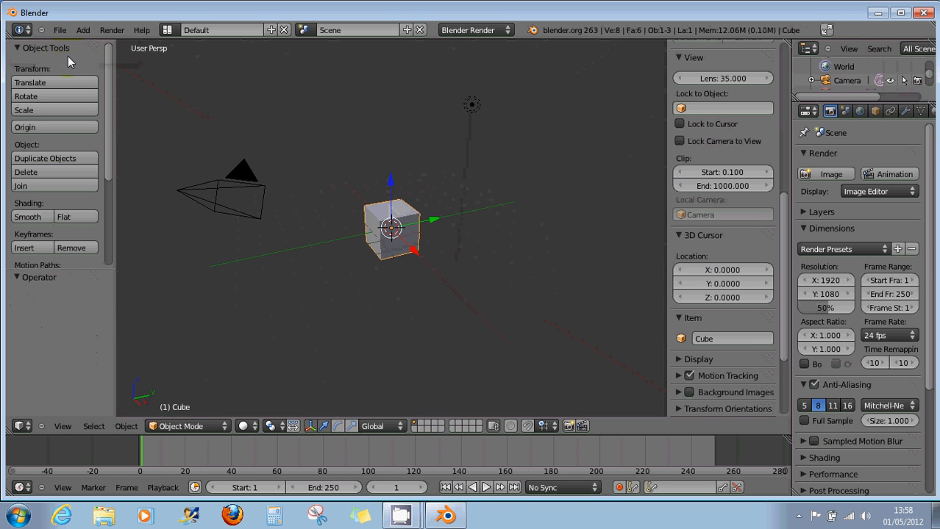
scroll(409, 213, up, 5)
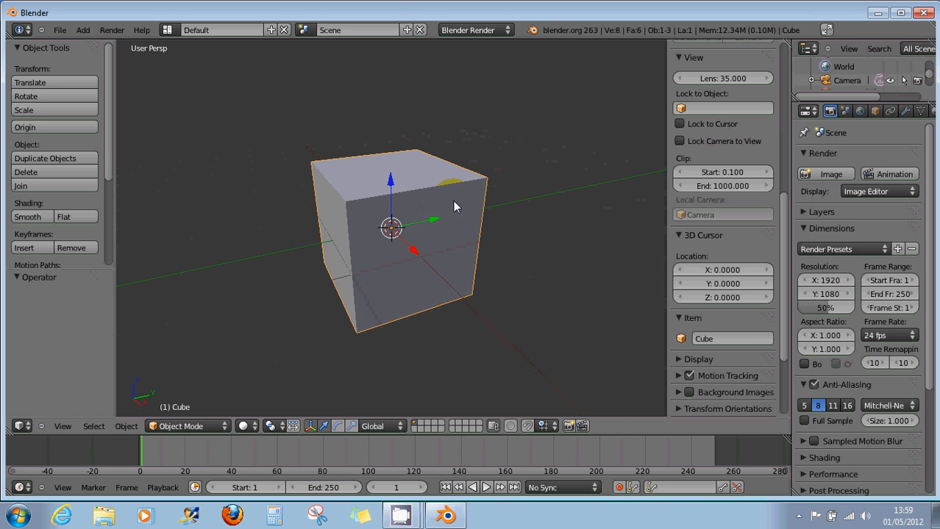
middle_drag(452, 204, 464, 212)
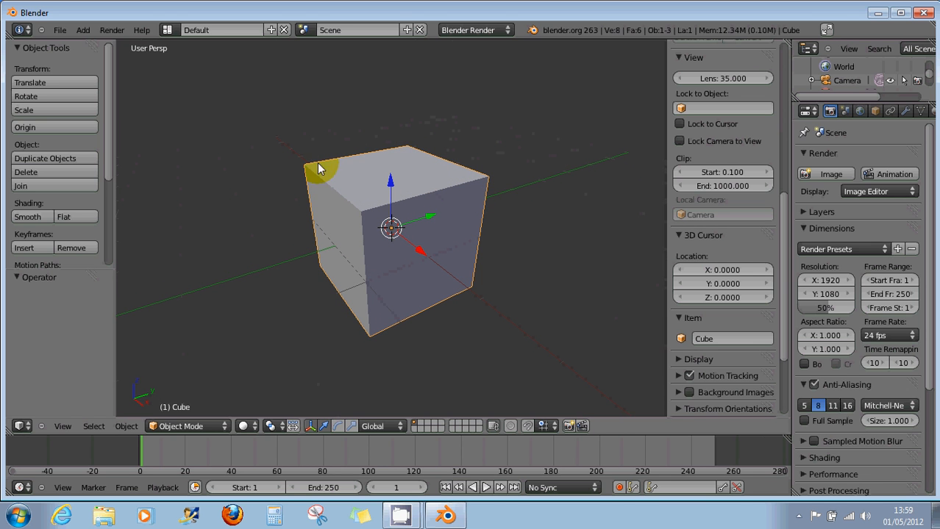
Switch the default cube to Edit Mode and add a Bevel modifier to it
click(187, 426)
click(191, 397)
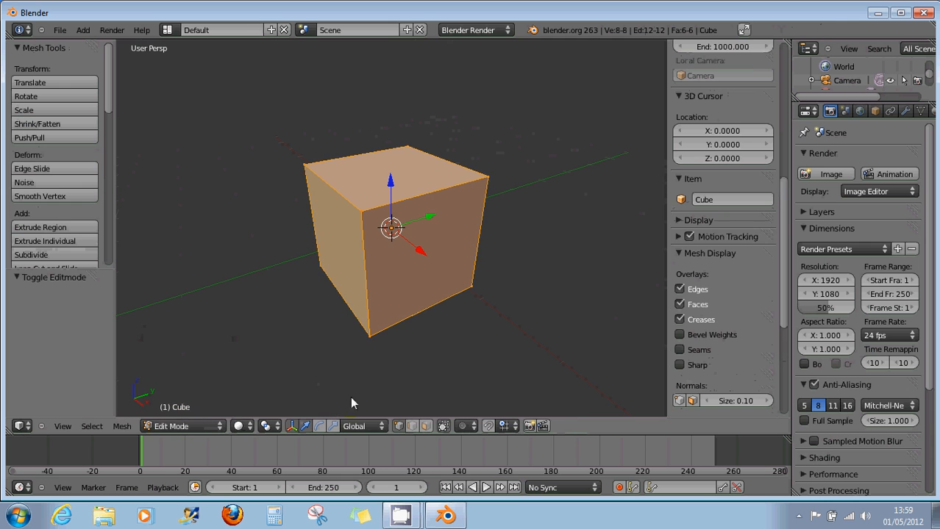
click(905, 110)
click(845, 156)
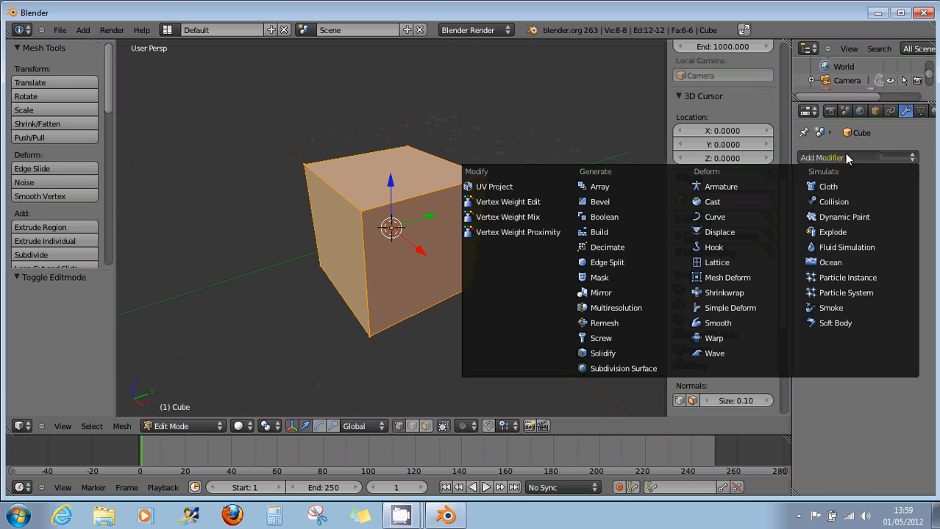
click(608, 201)
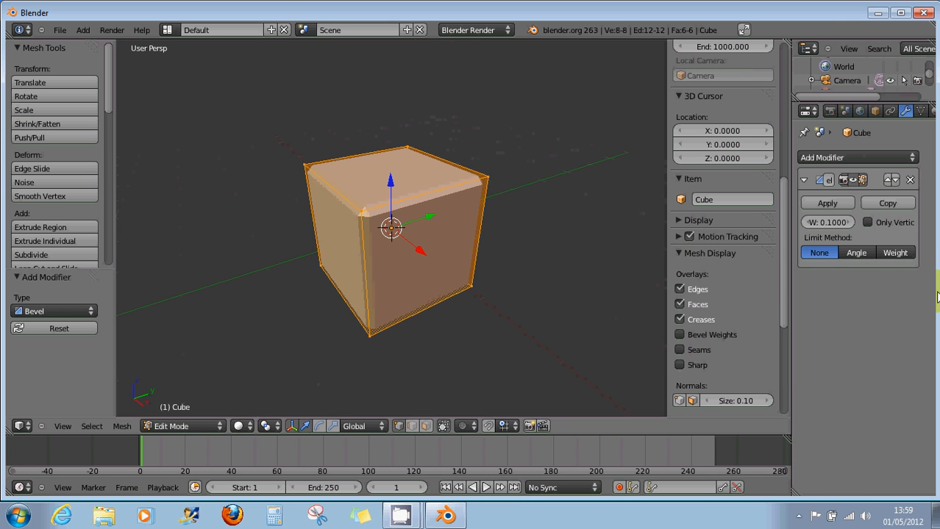
middle_drag(592, 249, 536, 232)
scroll(533, 230, up, 2)
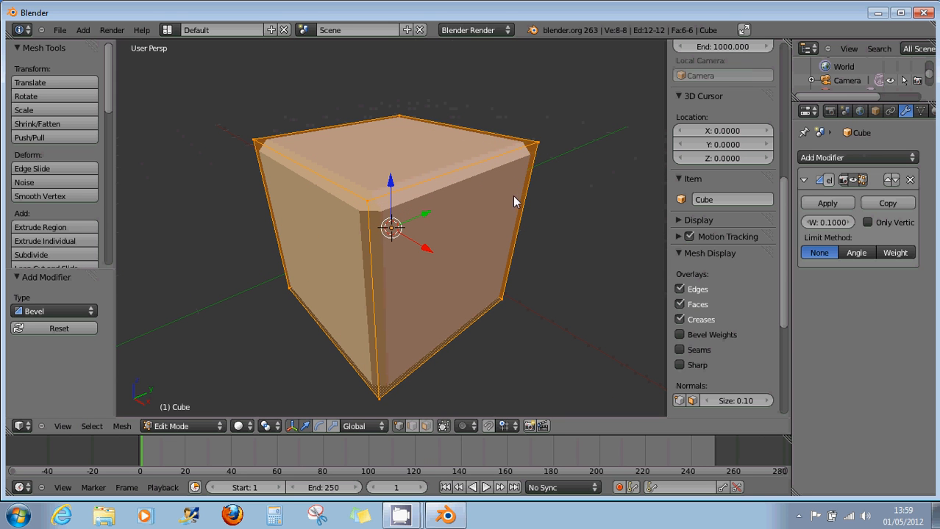
middle_drag(514, 199, 520, 210)
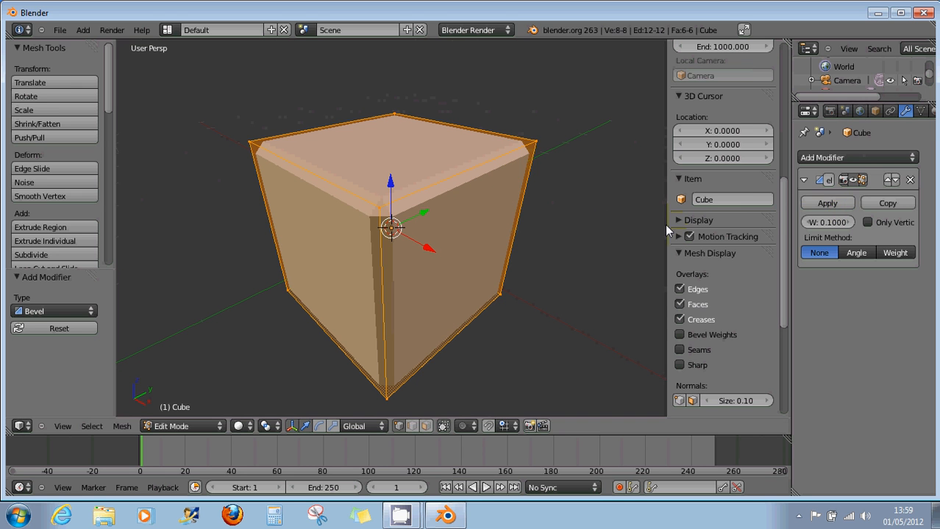
Switch the bevel's limit method to Weight and set its width to 0.44, leaving Only Vertices off
mouse_move(819, 226)
mouse_down()
mouse_move(834, 225)
mouse_move(819, 230)
mouse_up()
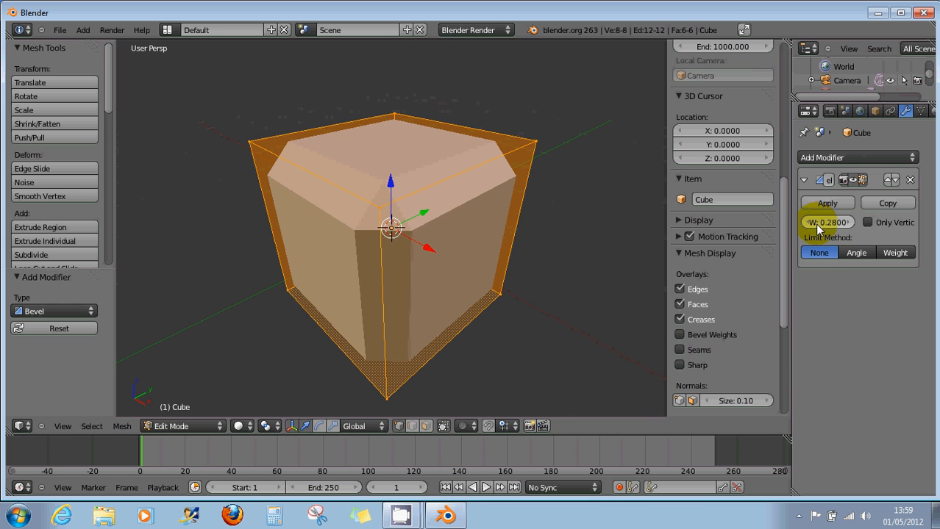
click(897, 254)
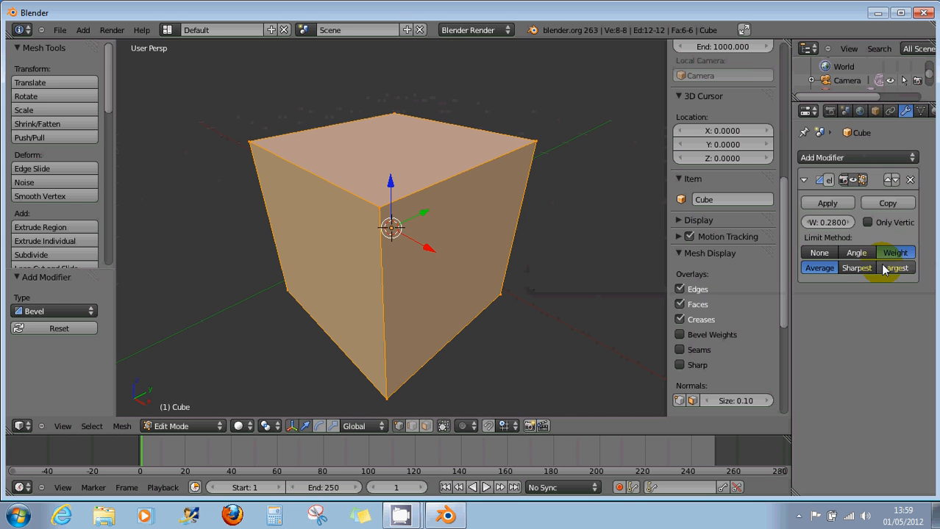
drag(823, 224, 828, 226)
click(868, 223)
click(867, 223)
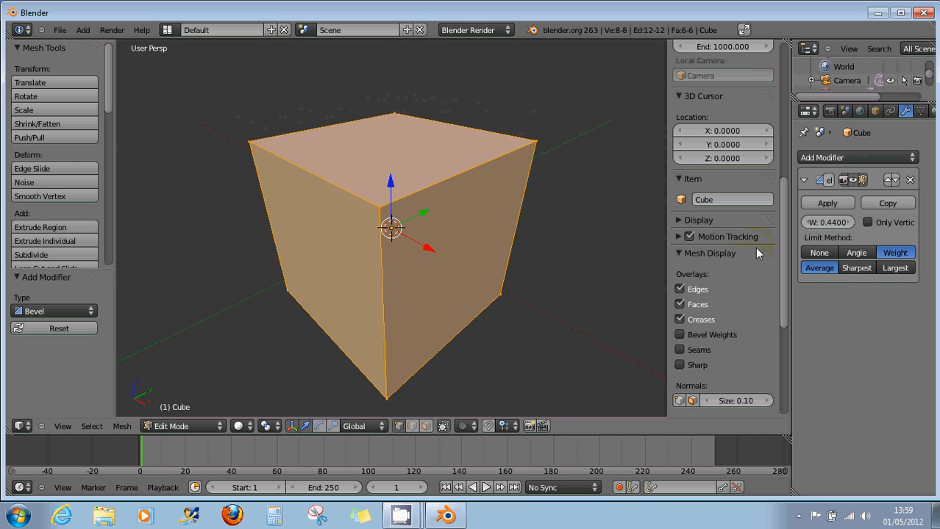
Select the top edge of the cube above its front-facing side, give it a bevel weight of 0.432, and set the bevel width to 0.66
drag(783, 254, 781, 90)
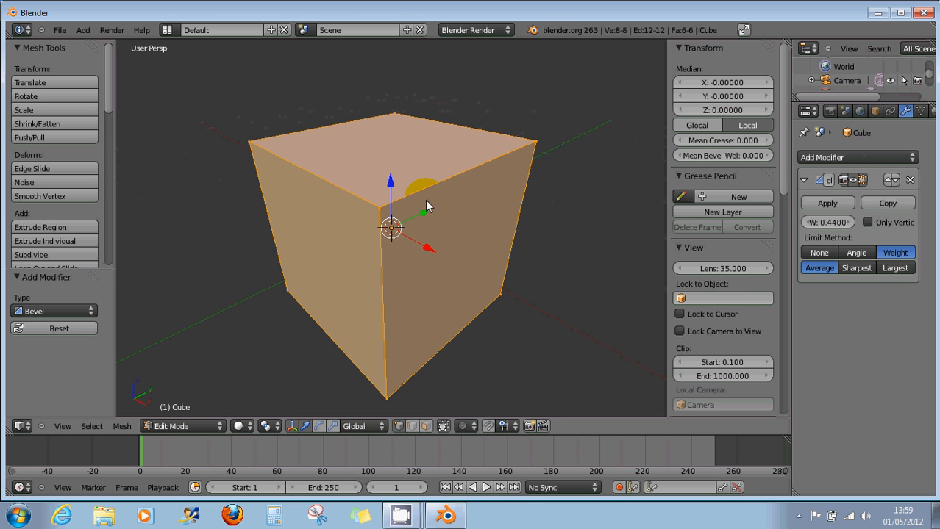
key(a)
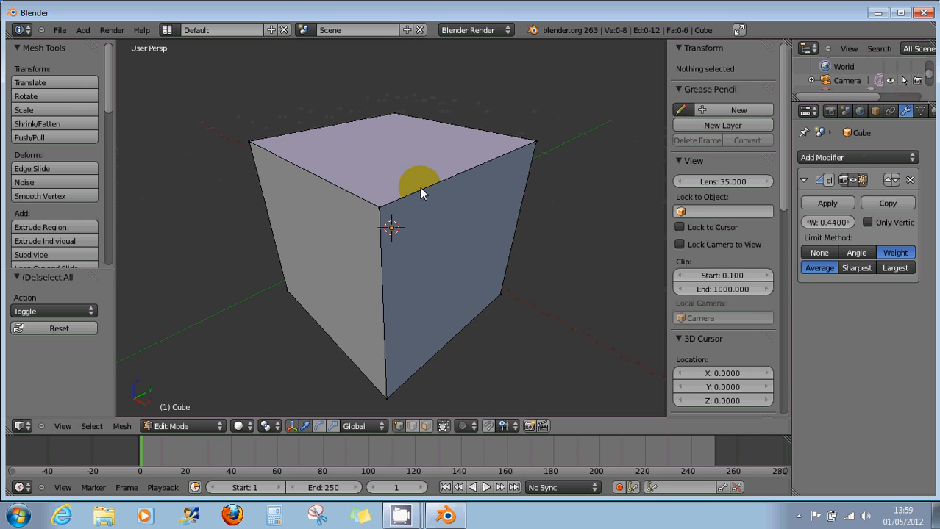
right_click(380, 208)
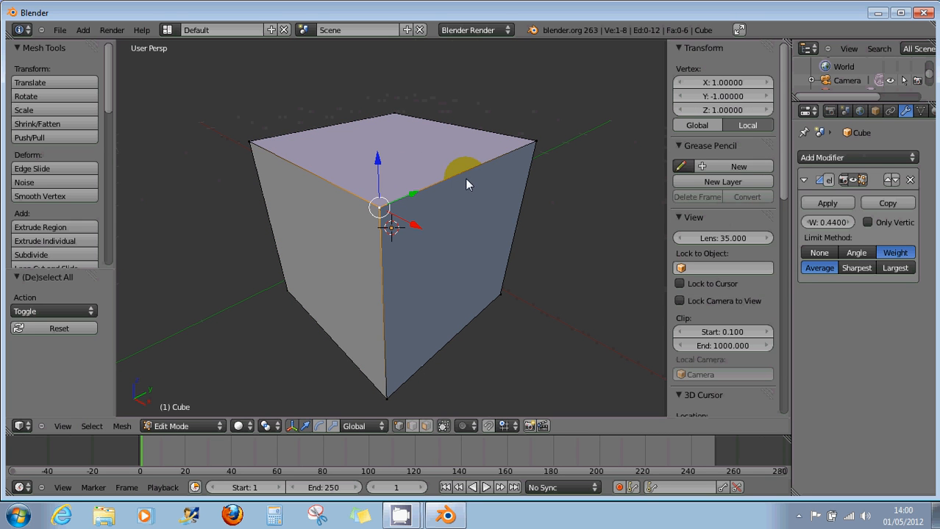
shift+right_click(535, 141)
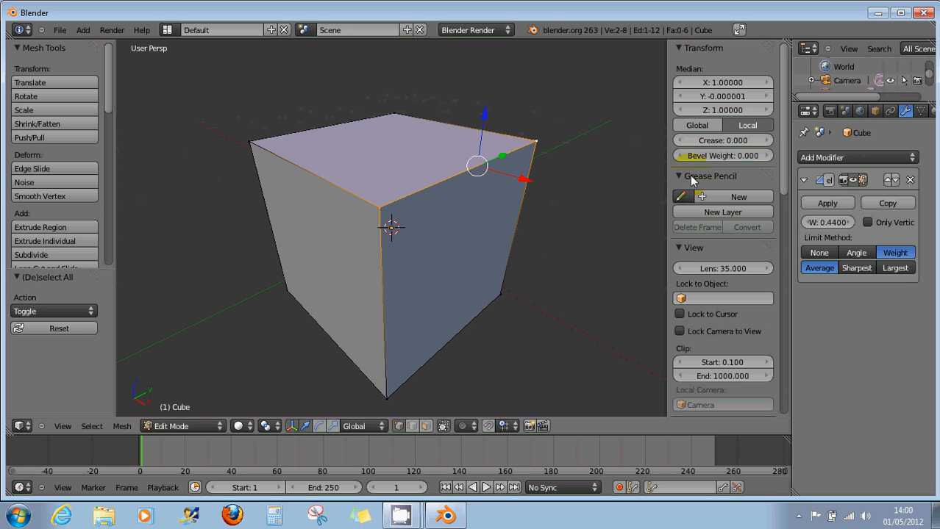
click(708, 157)
drag(708, 157, 864, 164)
mouse_move(831, 222)
mouse_down()
mouse_move(883, 224)
mouse_move(829, 224)
mouse_move(857, 229)
mouse_move(839, 228)
mouse_up()
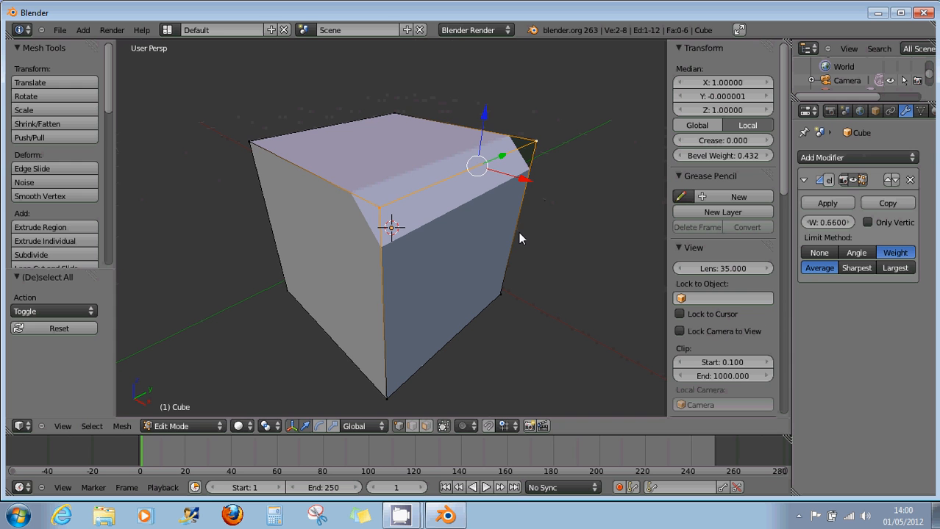
Give the adjoining vertical edge at the far end a bevel weight of 0.052 and set the bevel width to 1.58
shift+right_click(504, 301)
right_click(544, 163)
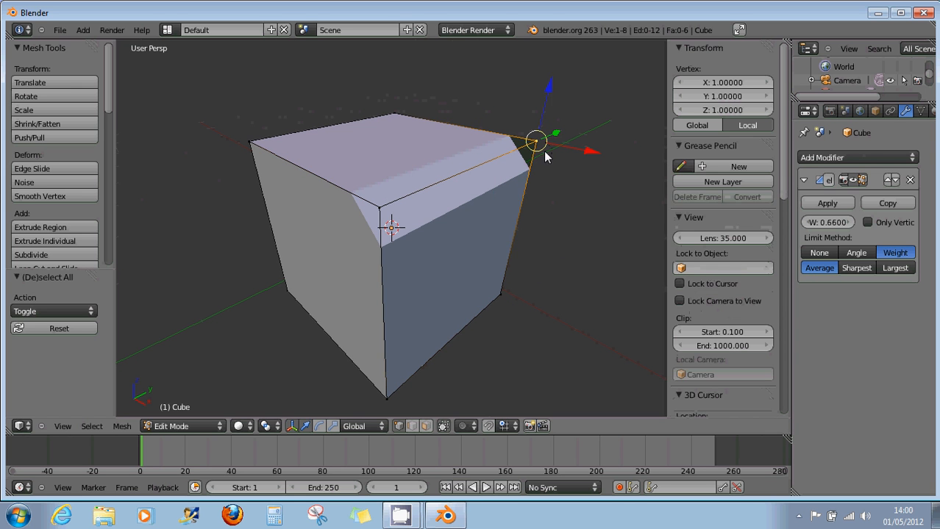
shift+right_click(504, 295)
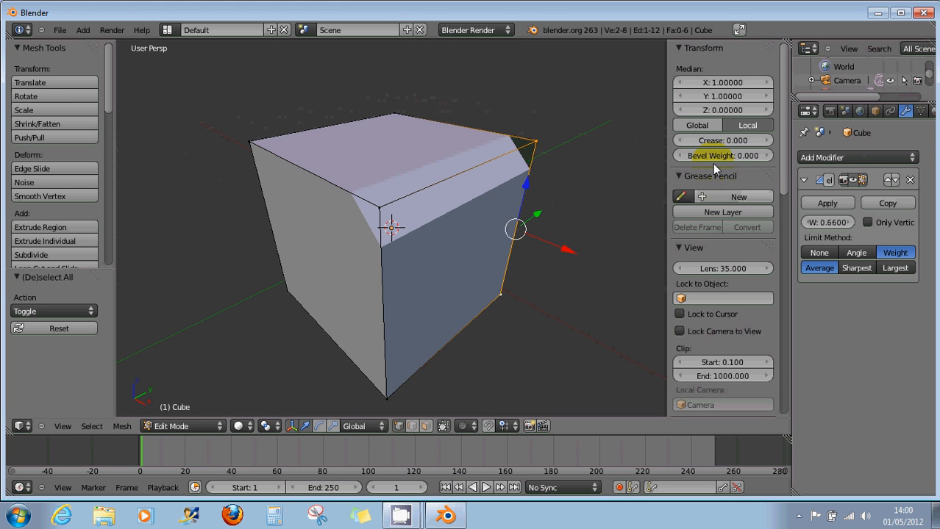
drag(708, 154, 728, 156)
mouse_move(564, 203)
middle_down()
mouse_move(527, 208)
mouse_move(491, 197)
middle_up()
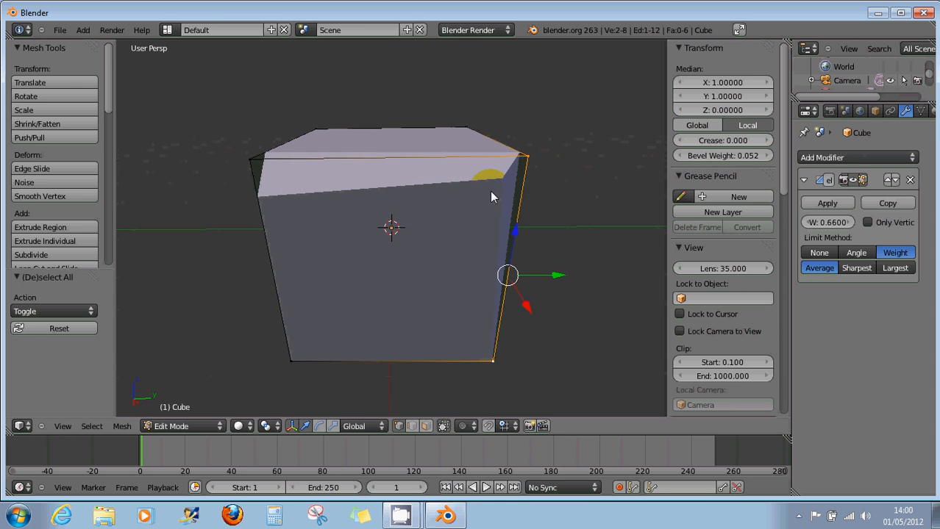
mouse_move(354, 194)
middle_down()
mouse_move(503, 175)
mouse_move(482, 195)
mouse_move(517, 189)
mouse_move(496, 184)
middle_up()
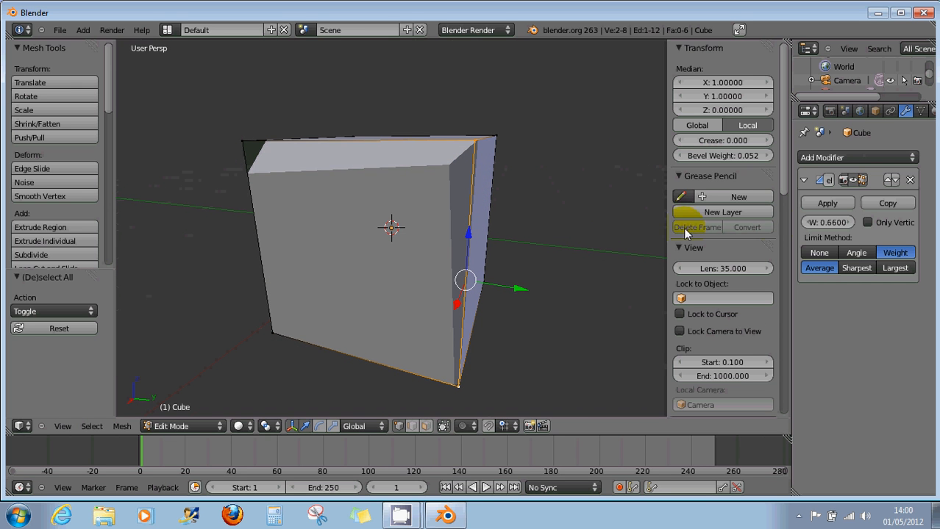
drag(822, 222, 839, 222)
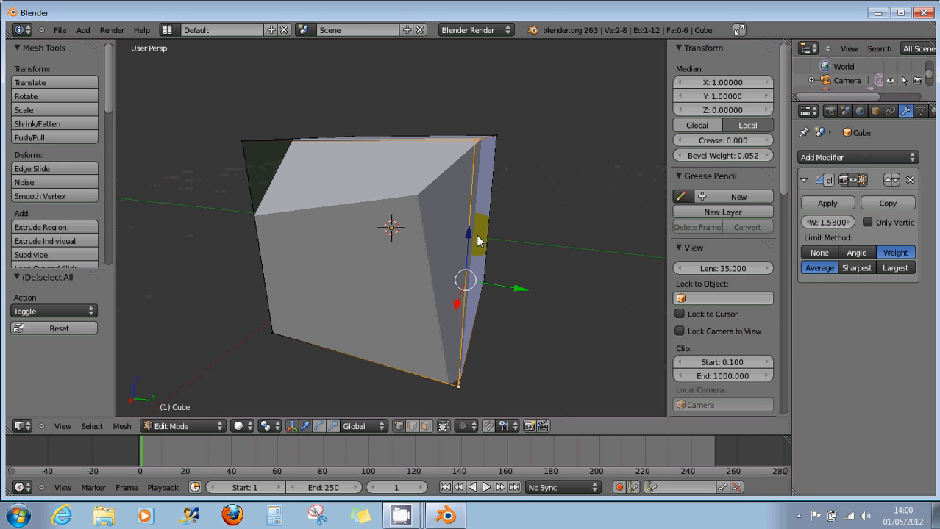
middle_drag(478, 241, 558, 228)
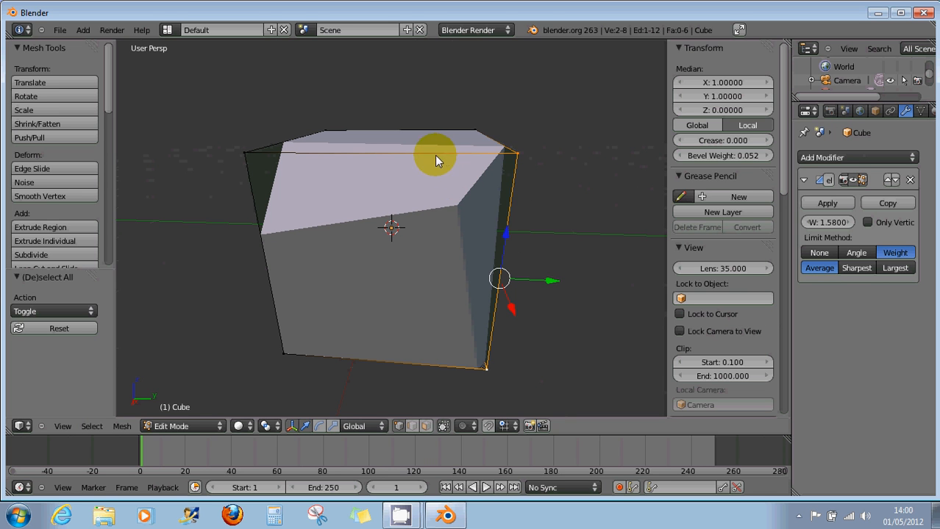
Reselect the weighted top edge to check its bevel weight
click(244, 152)
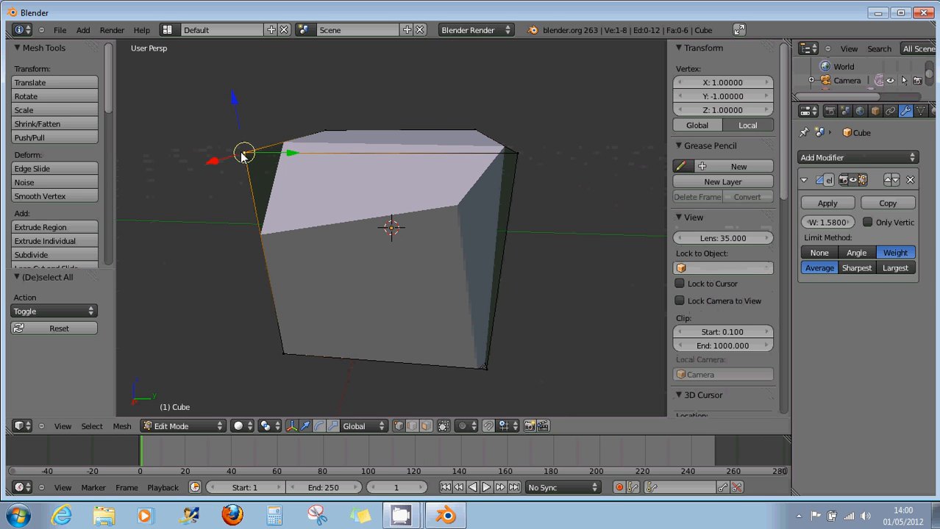
shift+click(516, 153)
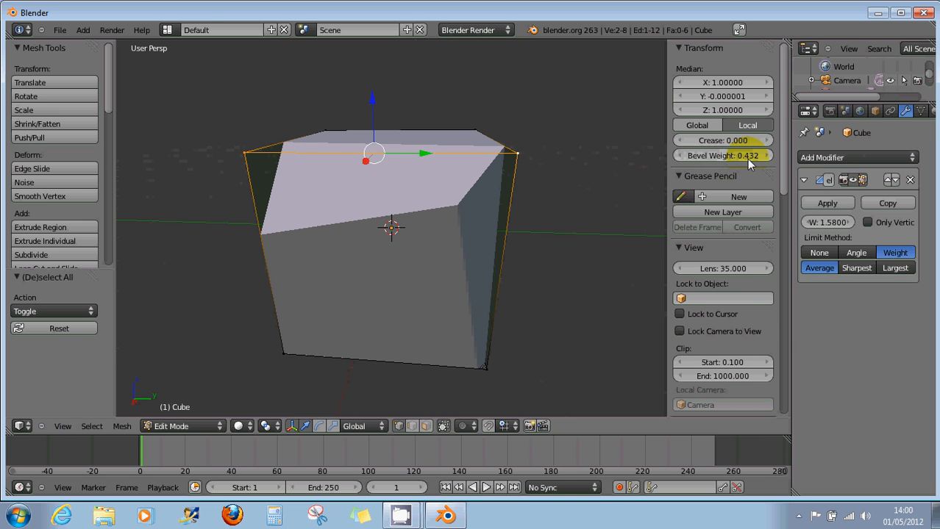
mouse_move(455, 186)
middle_down()
mouse_move(564, 211)
mouse_move(552, 211)
middle_up()
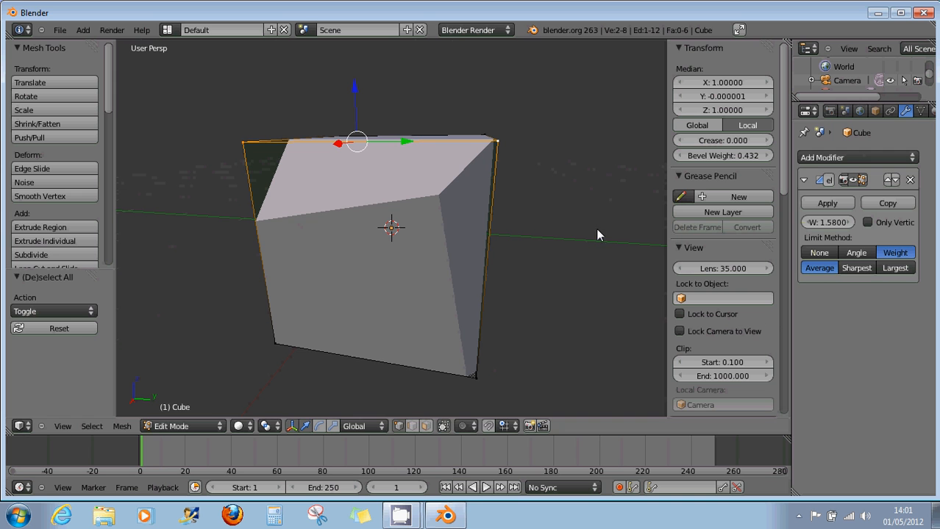
Switch the bevel's weight method to Largest and examine the corner where the two weighted edges meet
click(894, 269)
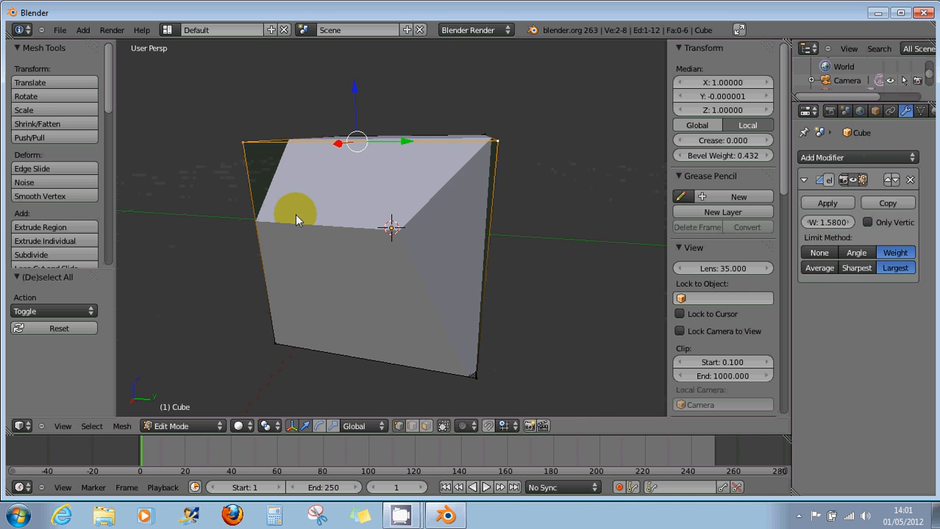
middle_drag(493, 144, 462, 216)
middle_drag(497, 324, 471, 378)
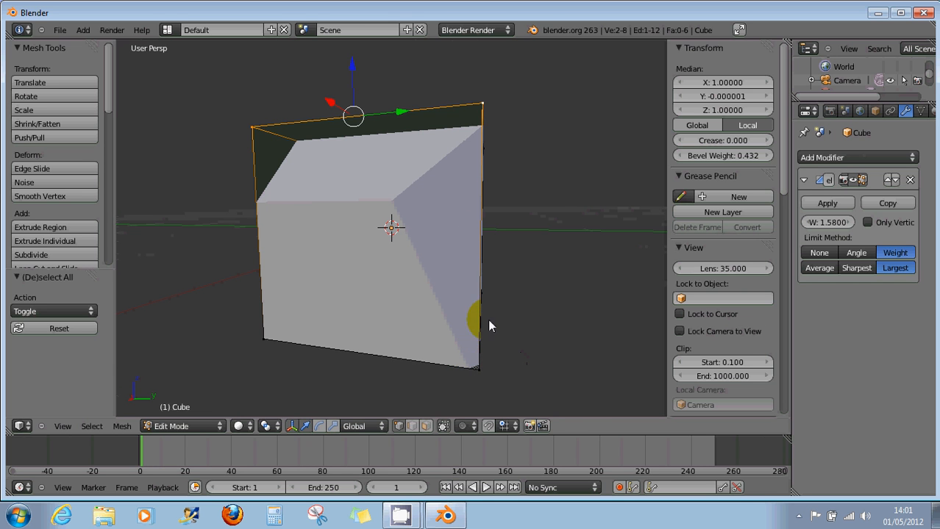
mouse_move(490, 326)
middle_down()
mouse_move(500, 317)
mouse_move(485, 369)
middle_up()
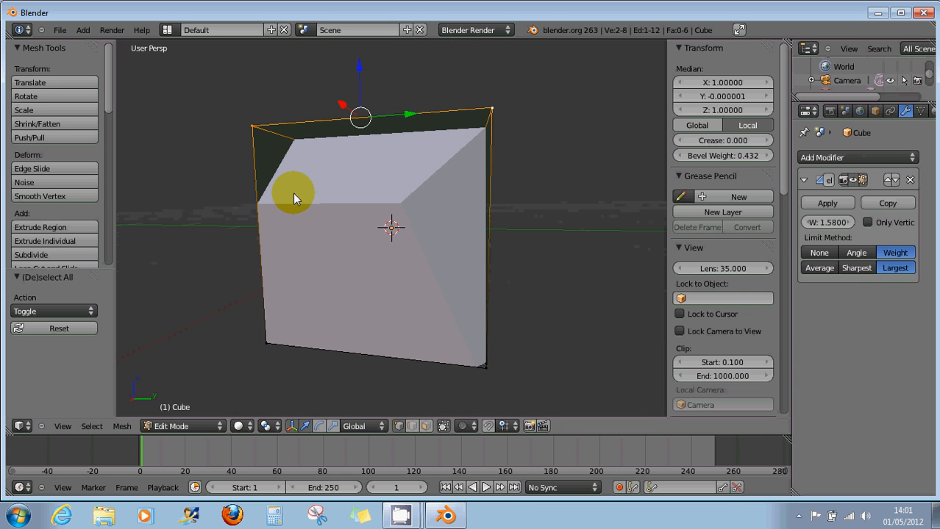
Try the Sharpest weight method on the bevel, and return it to Average
click(855, 268)
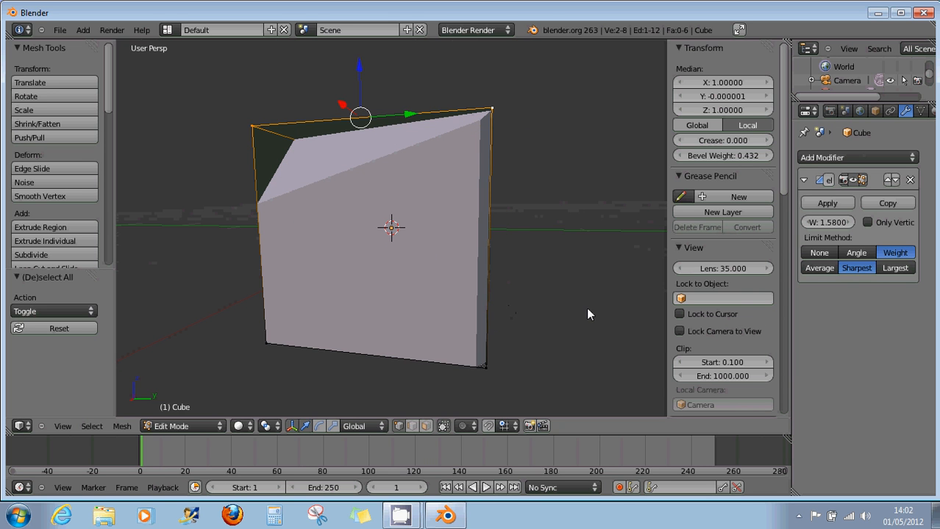
click(821, 270)
middle_drag(601, 241, 572, 246)
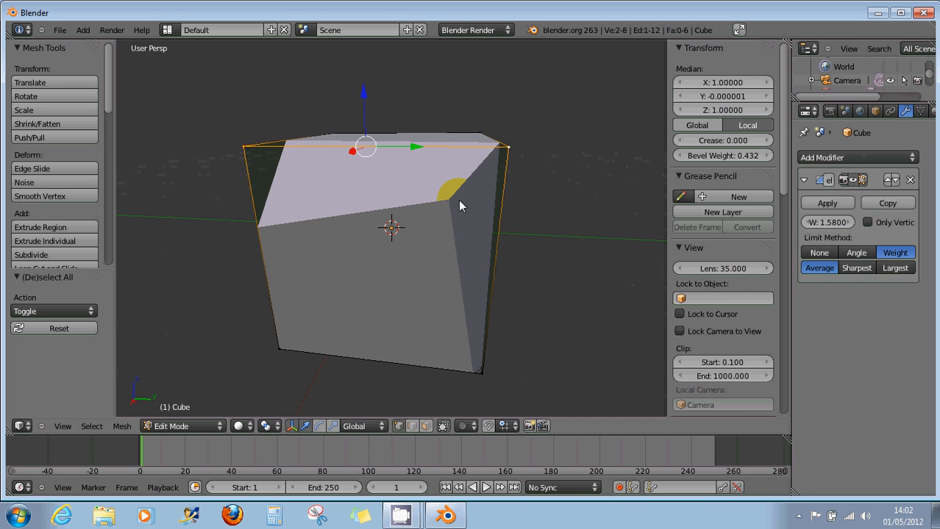
middle_drag(459, 195, 495, 220)
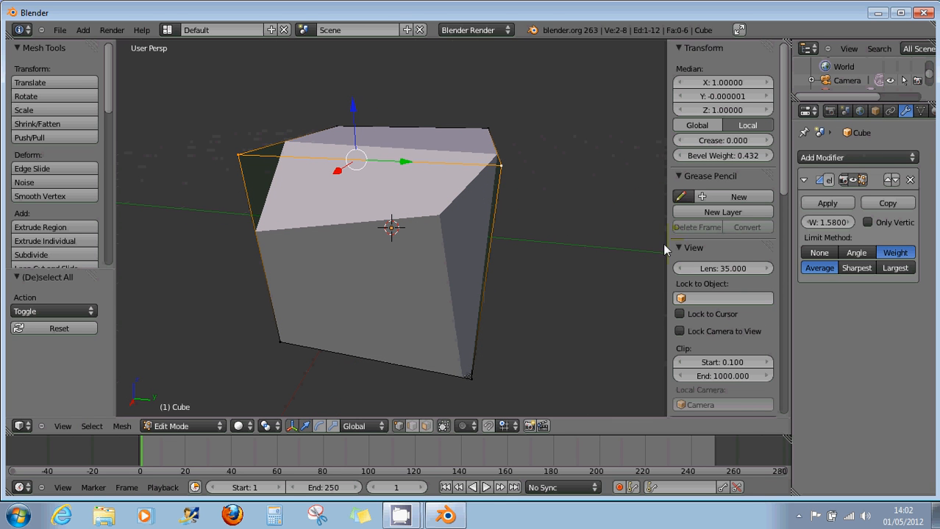
Set the bevel width to 2.1 and try to apply the modifier
mouse_move(823, 222)
mouse_down()
mouse_move(842, 225)
mouse_move(834, 226)
mouse_up()
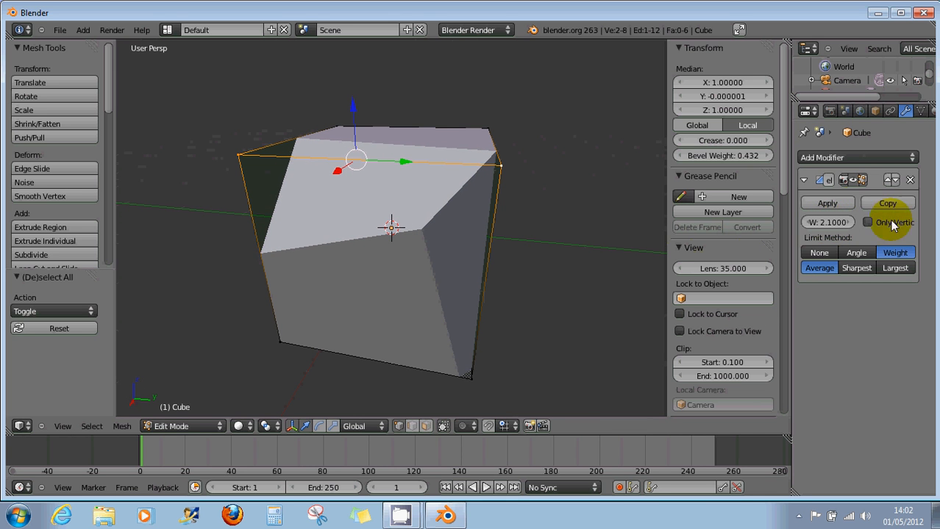
click(839, 203)
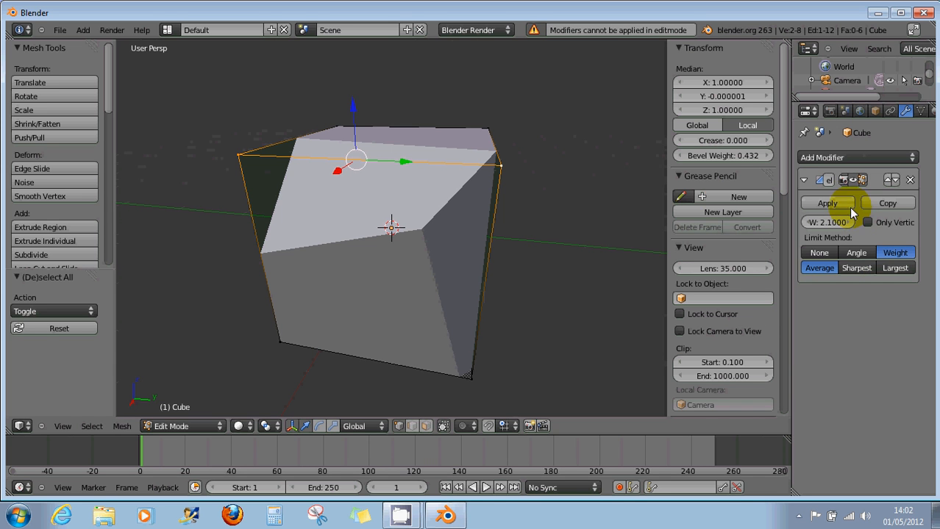
click(861, 180)
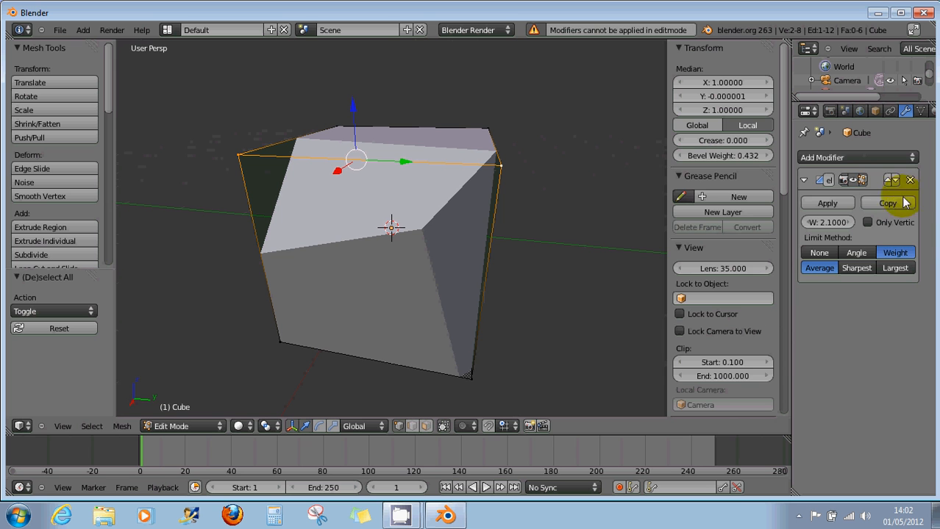
Try a second Bevel modifier on the cube, with no limit method and a width of 0.26
click(852, 157)
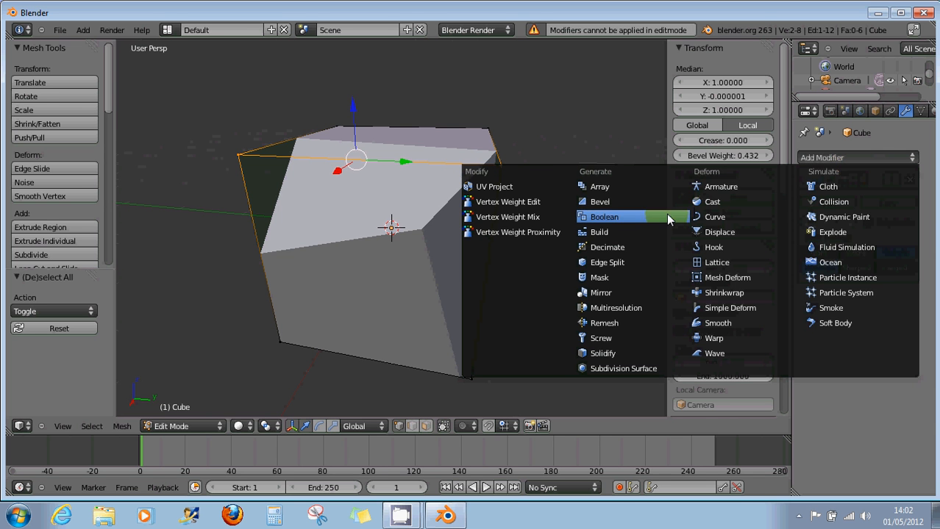
click(608, 201)
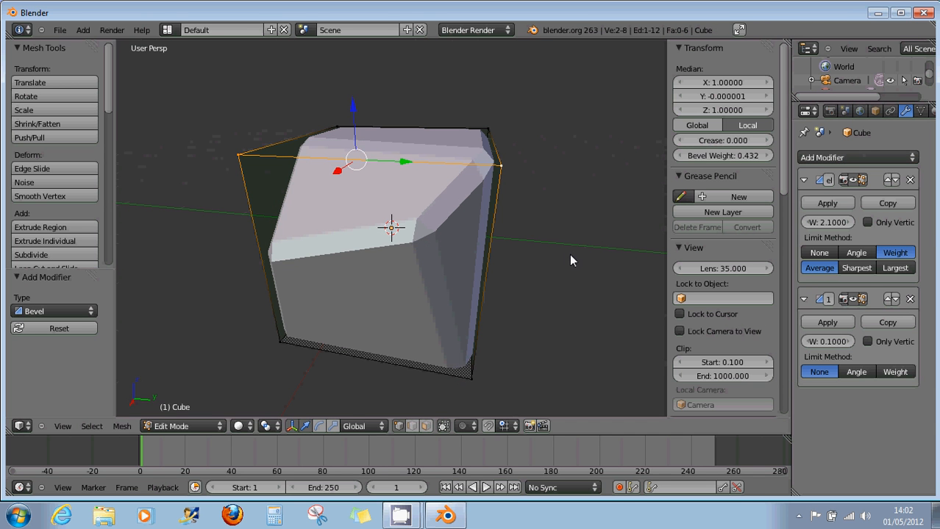
middle_drag(598, 268, 601, 257)
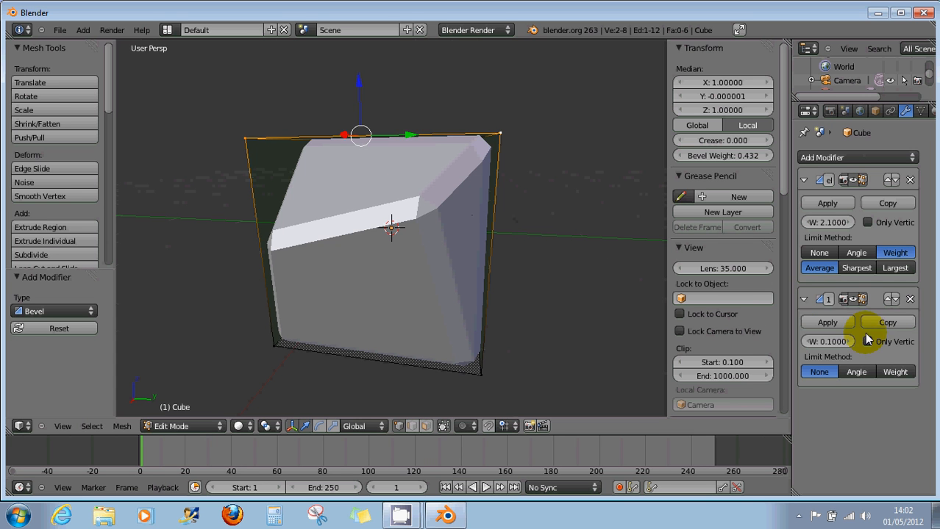
drag(832, 343, 834, 340)
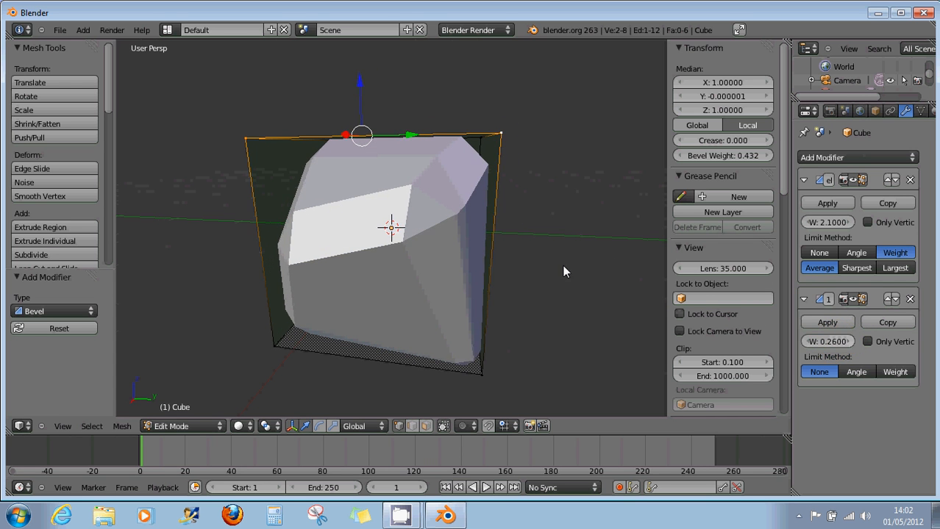
middle_drag(562, 265, 780, 338)
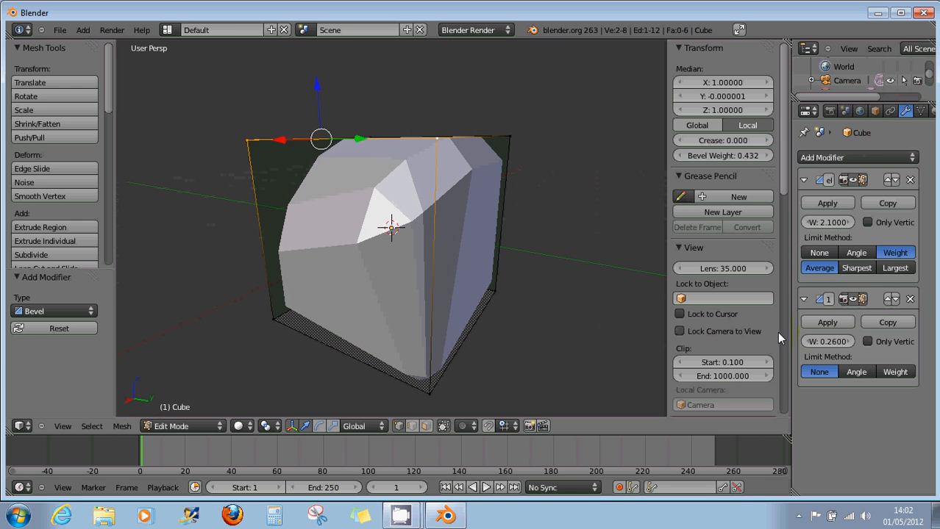
click(815, 344)
mouse_move(816, 345)
mouse_down()
mouse_move(830, 338)
mouse_move(812, 342)
mouse_up()
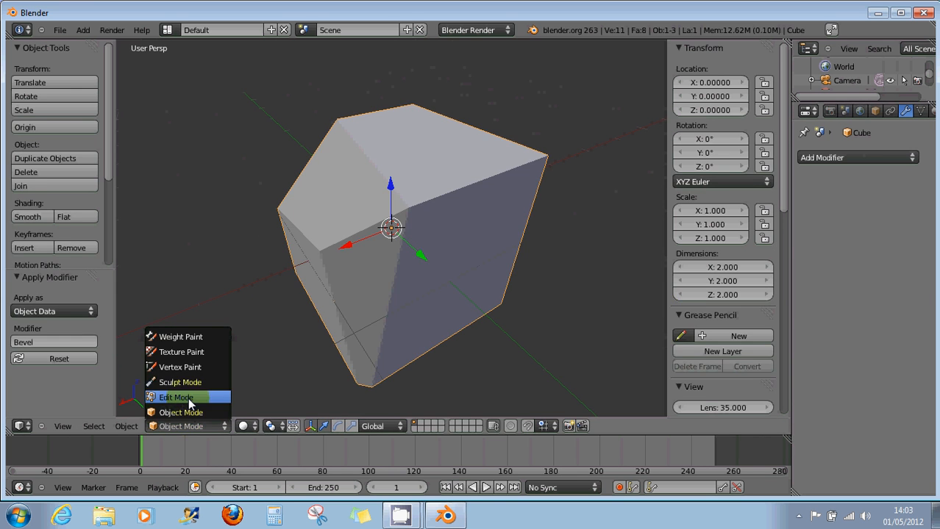
In Edit Mode, reset the mean bevel weight of the whole bevelled mesh to 0 and deselect everything
click(189, 398)
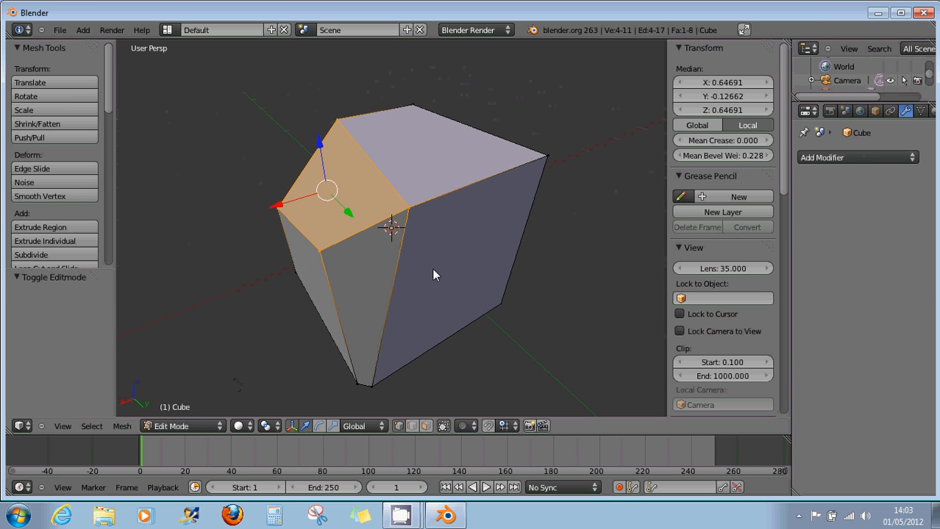
middle_drag(435, 268, 456, 269)
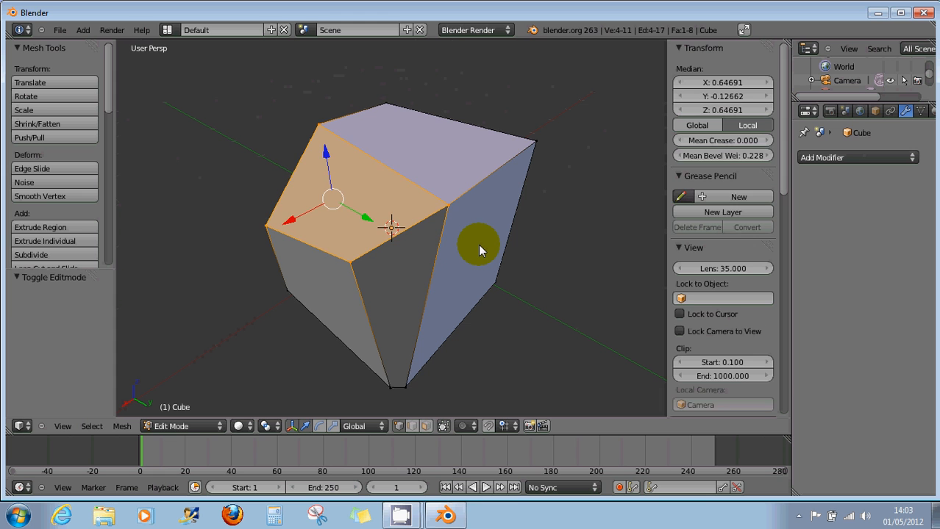
key(a)
key(a)
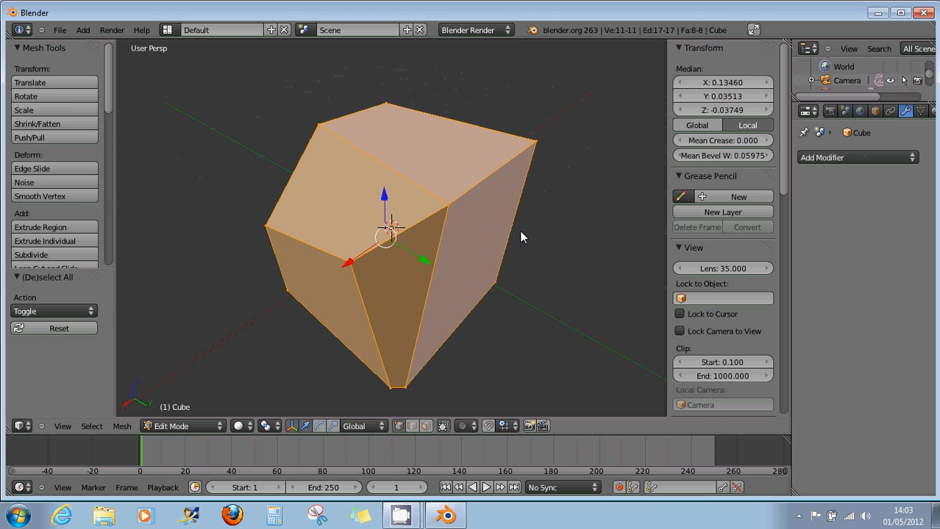
key(BackSpace)
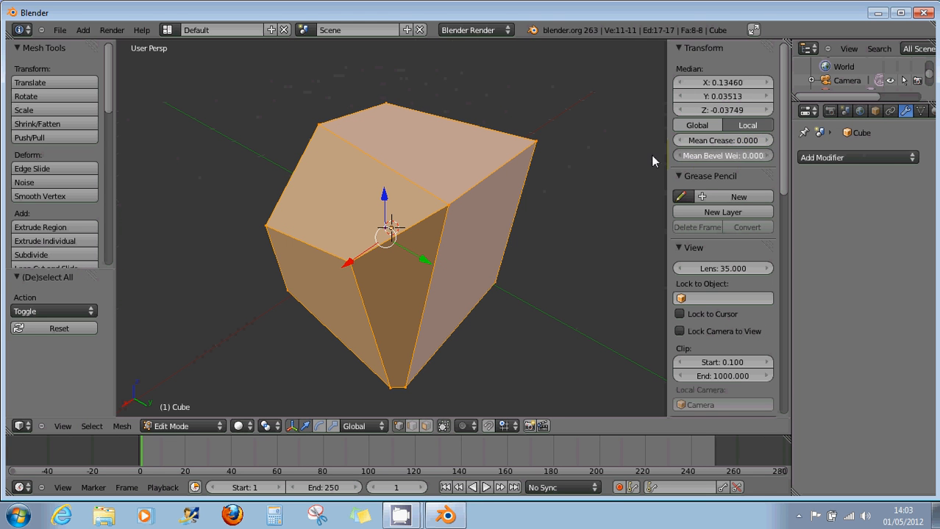
click(586, 219)
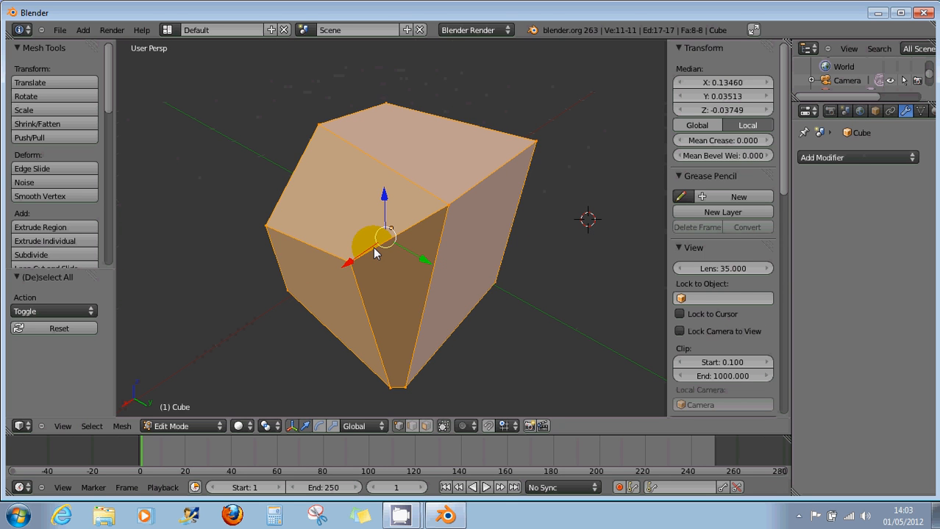
key(a)
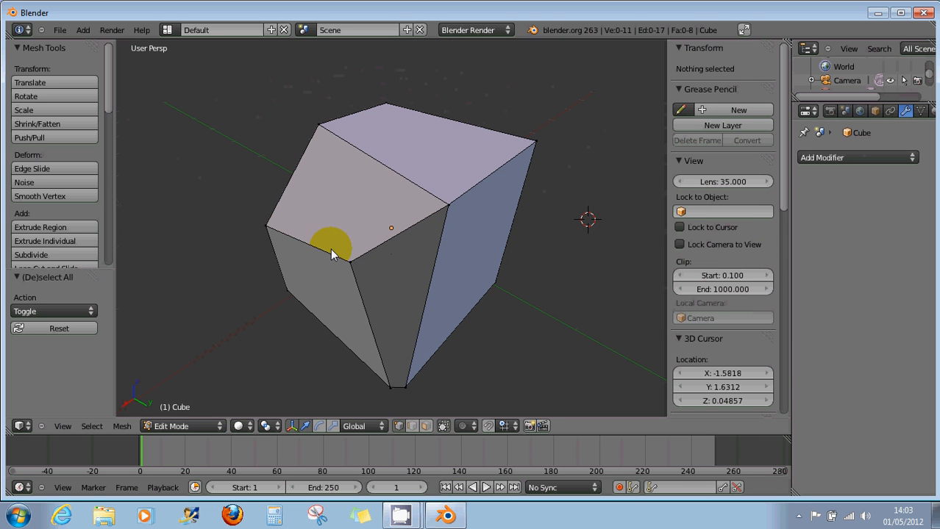
In face selection mode, give the upper sloped face a mean bevel weight and the tapering front face one of 0.106
click(426, 428)
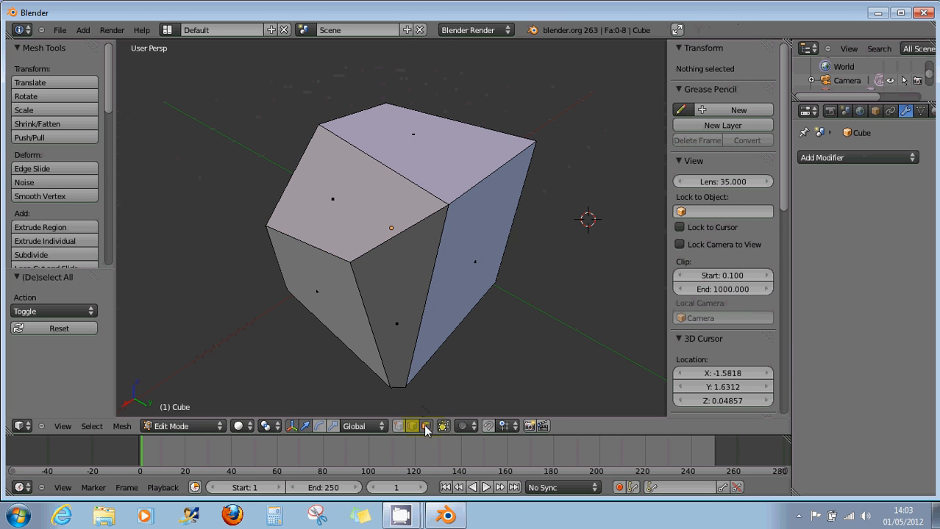
right_click(334, 214)
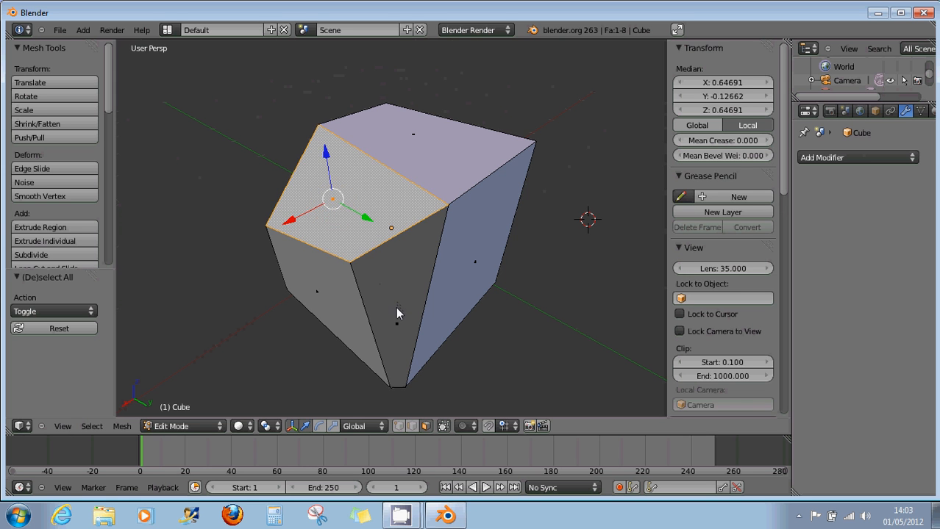
shift+right_click(397, 315)
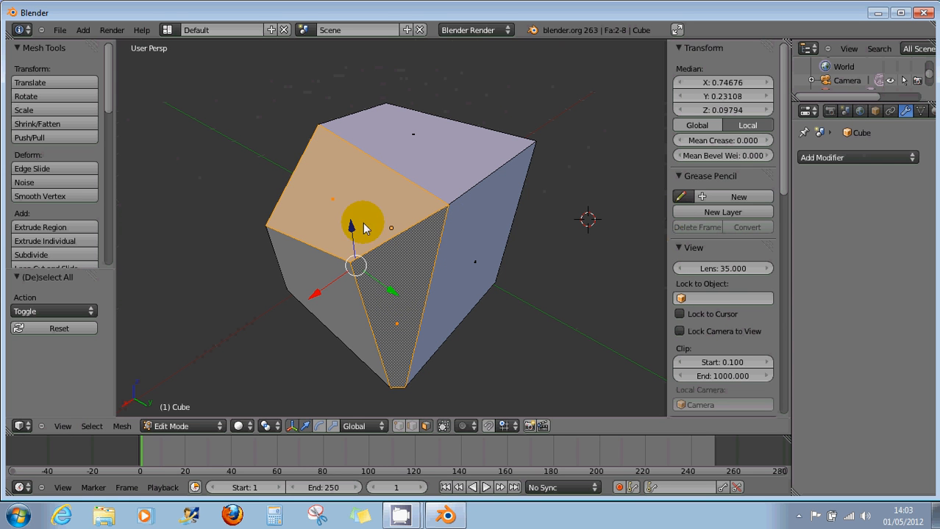
right_click(335, 204)
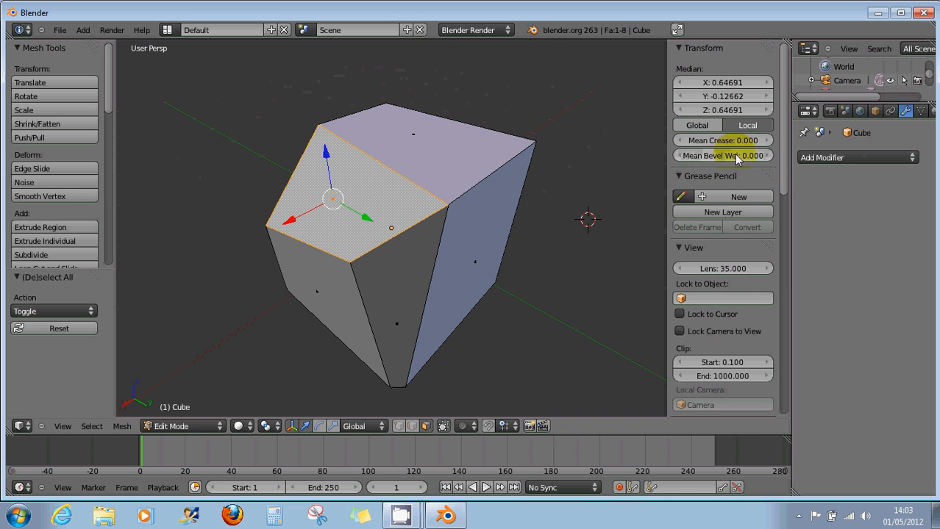
mouse_move(736, 158)
mouse_down()
mouse_move(747, 155)
mouse_move(732, 172)
mouse_move(738, 155)
mouse_move(762, 163)
mouse_up()
right_click(404, 285)
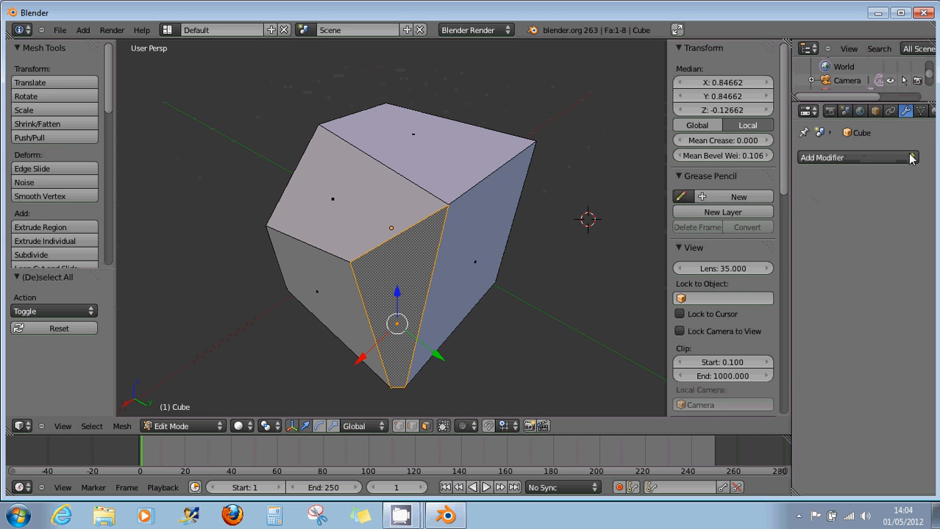
Add a Bevel modifier to the cube, limited by Weight with the Average method, and set its width to 2.96
click(816, 157)
click(630, 201)
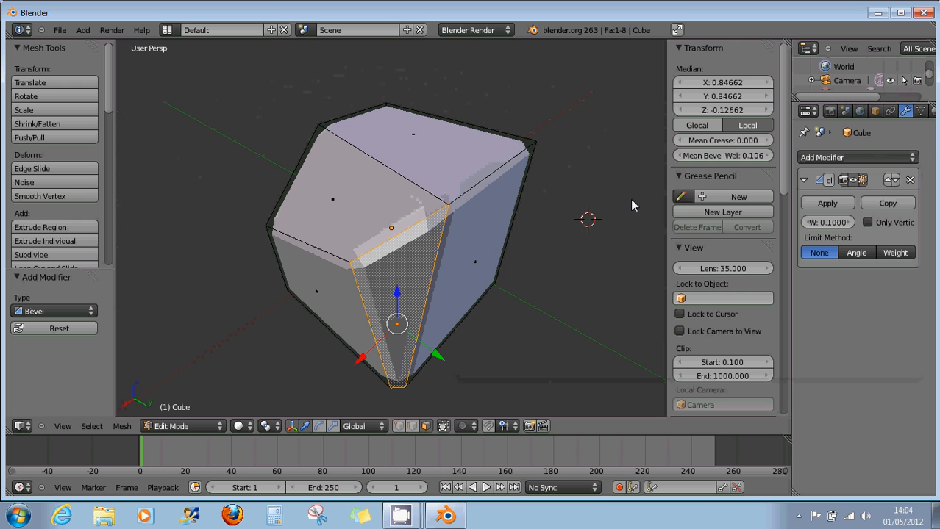
middle_drag(520, 237, 519, 199)
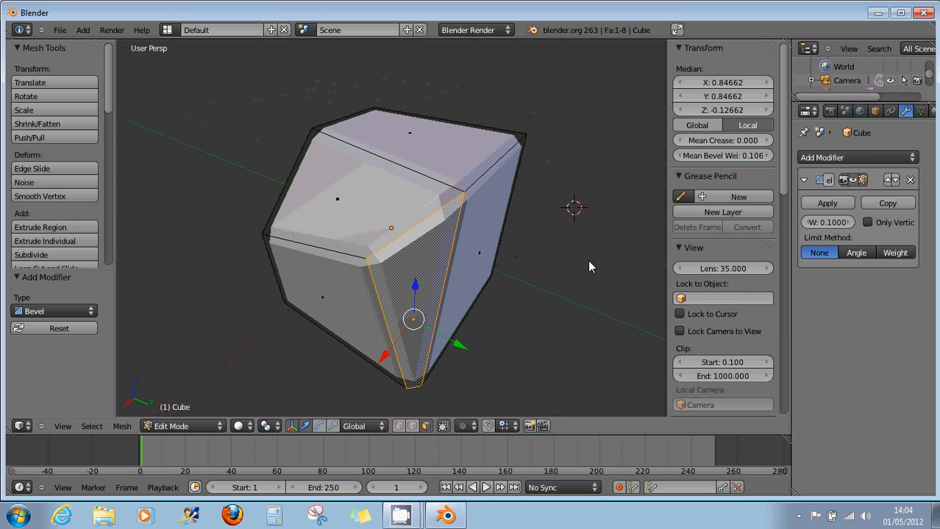
click(894, 253)
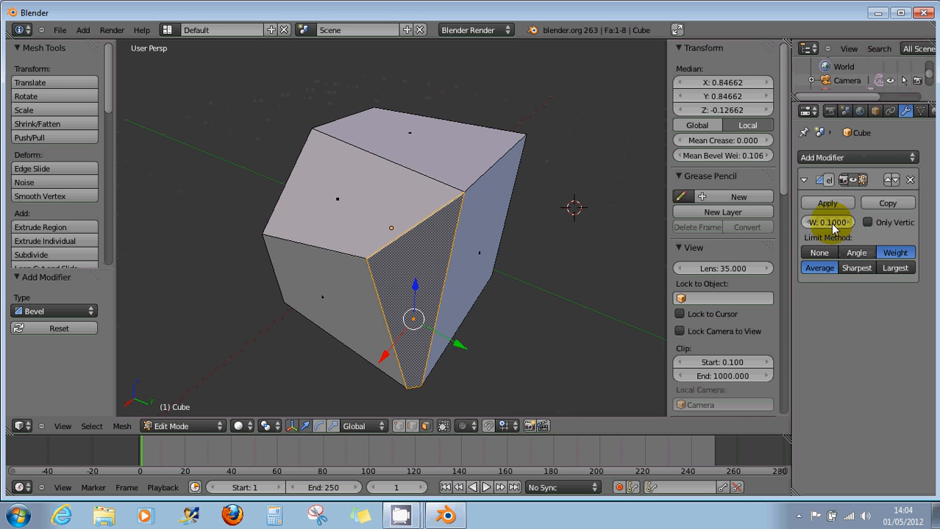
drag(831, 222, 931, 235)
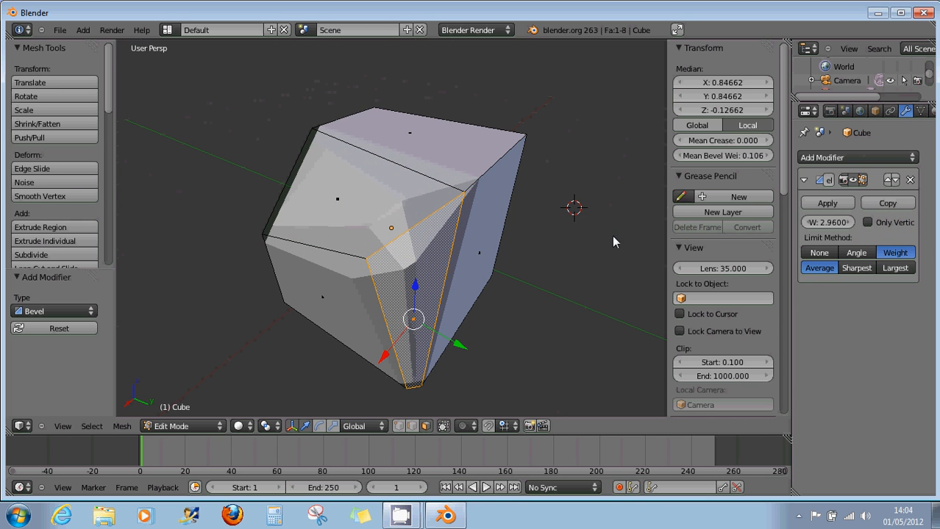
mouse_move(612, 235)
middle_down()
mouse_move(602, 222)
mouse_move(624, 219)
mouse_move(611, 220)
middle_up()
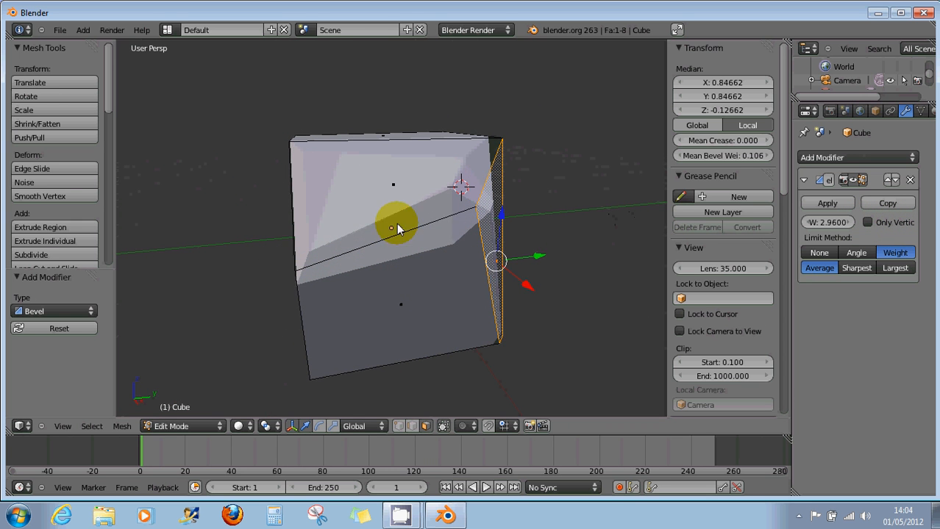
middle_drag(392, 195, 400, 222)
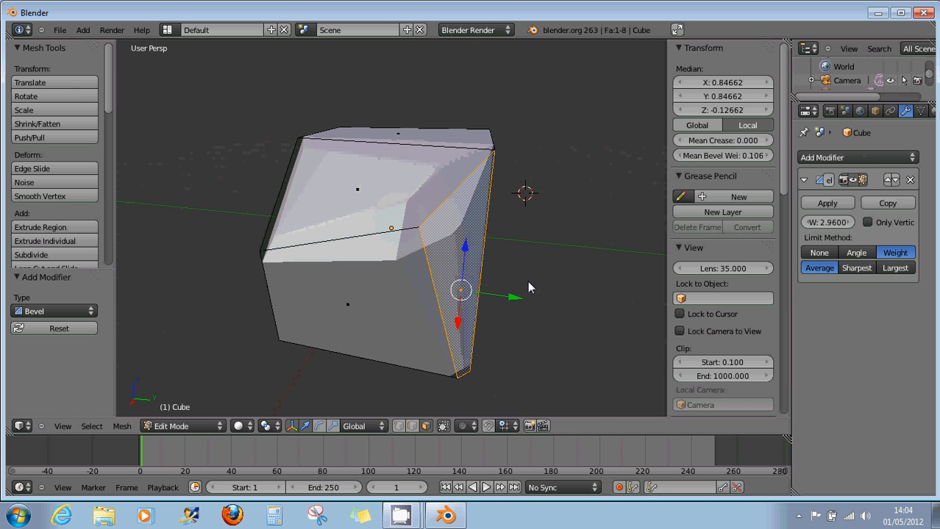
Switch the bevel's weight method to Sharpest and set its width to 6.28
click(857, 269)
click(861, 269)
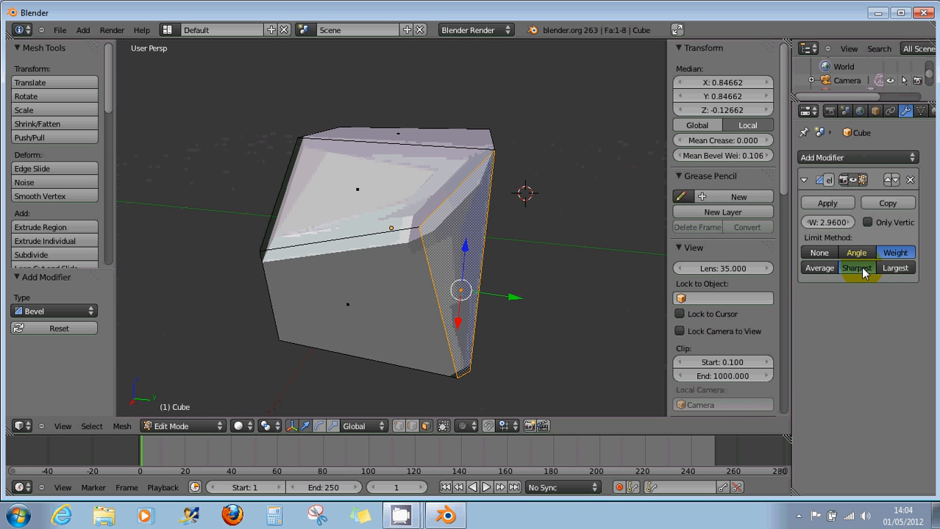
middle_drag(539, 259, 566, 282)
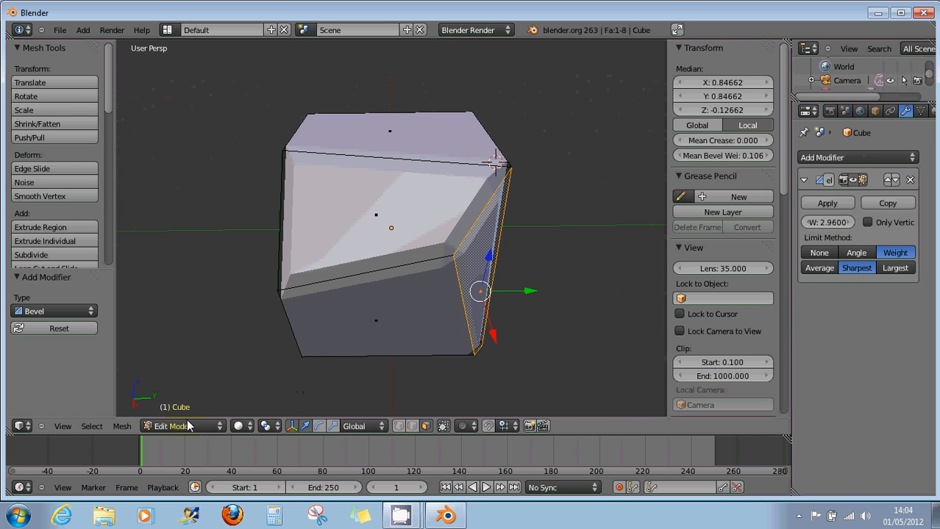
drag(822, 222, 878, 224)
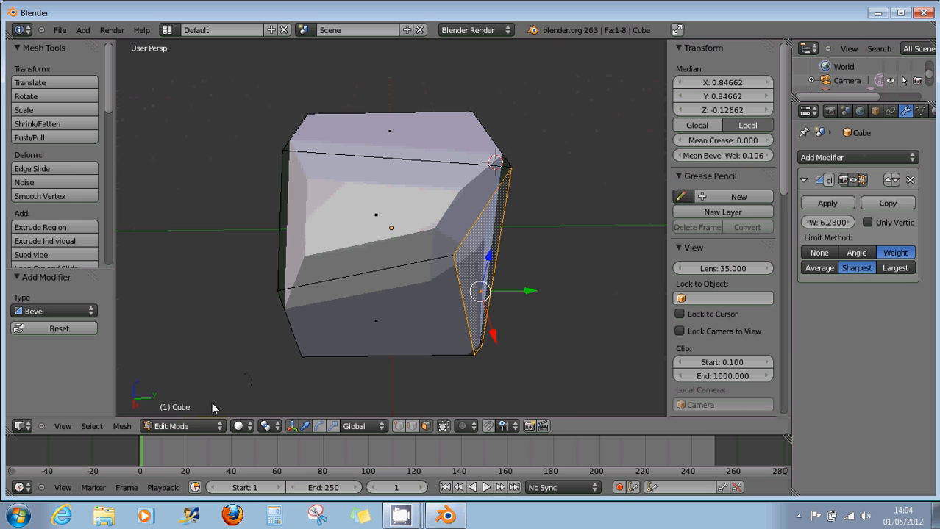
Try applying the Bevel modifier in Object Mode, undo the application, and return to Edit Mode
click(203, 426)
click(195, 411)
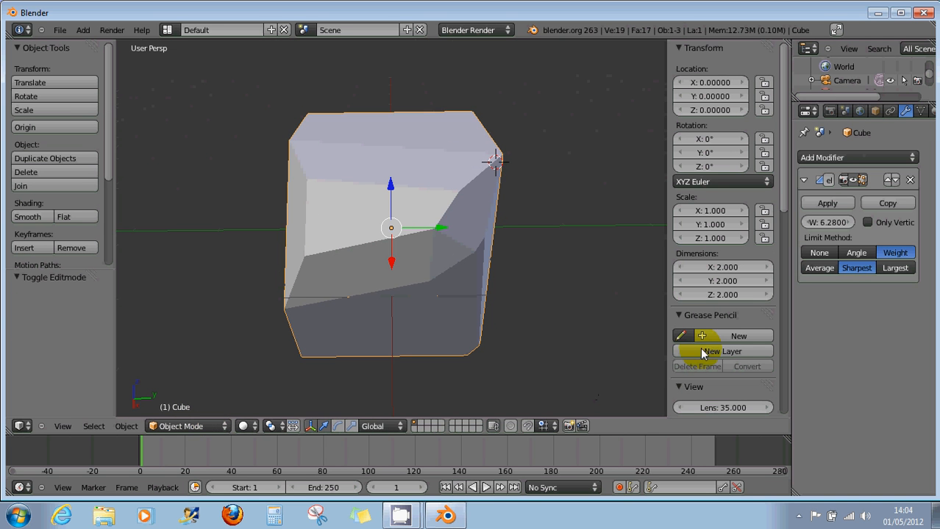
click(836, 204)
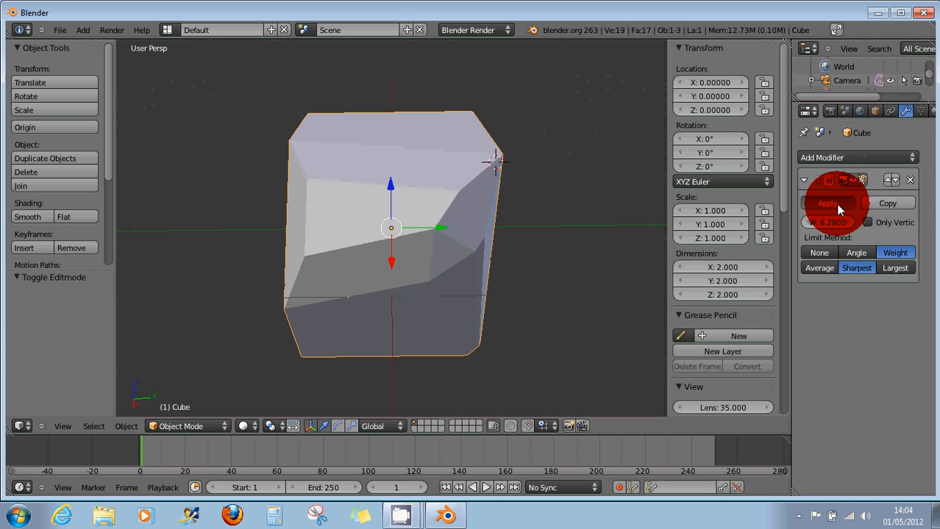
middle_drag(438, 253, 379, 254)
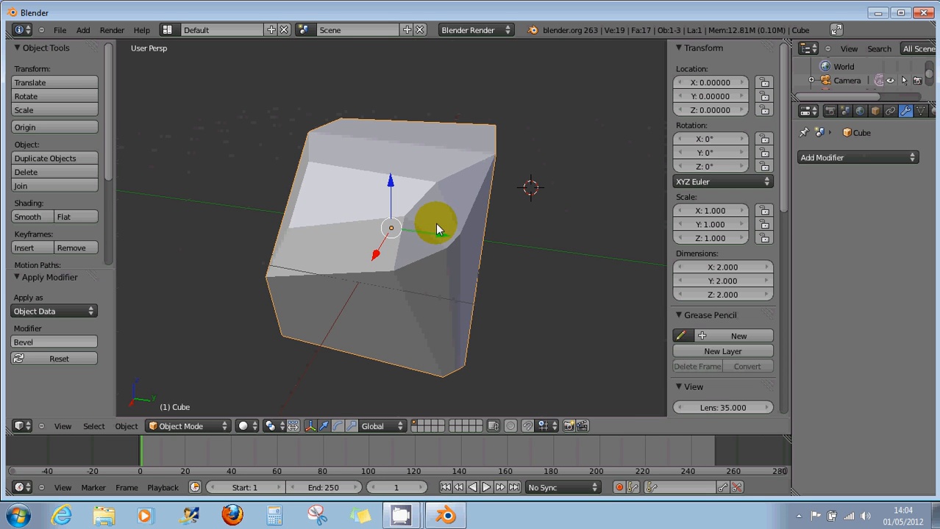
middle_drag(494, 209, 391, 210)
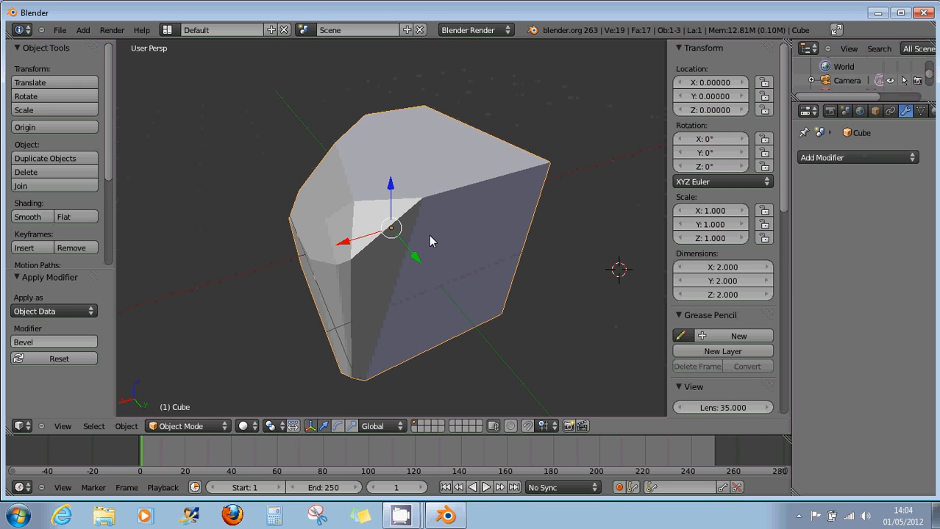
key(ctrl+z)
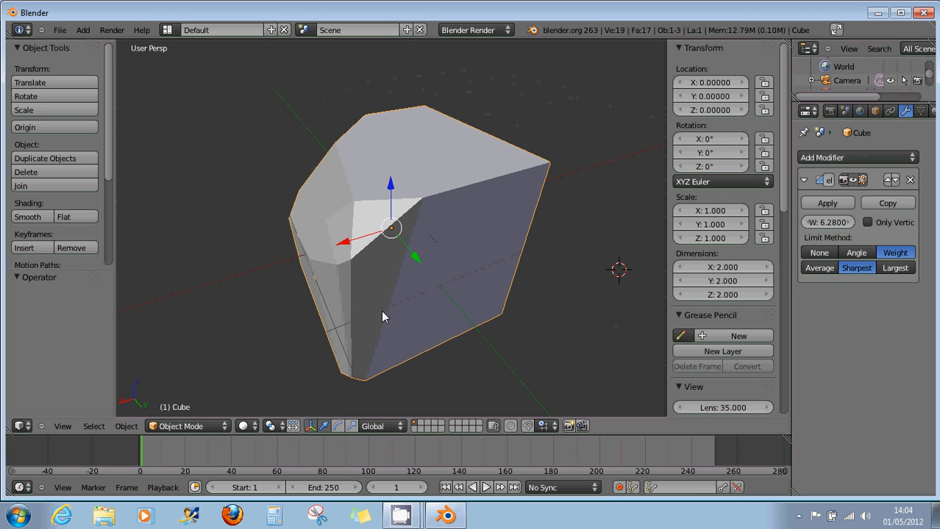
click(197, 428)
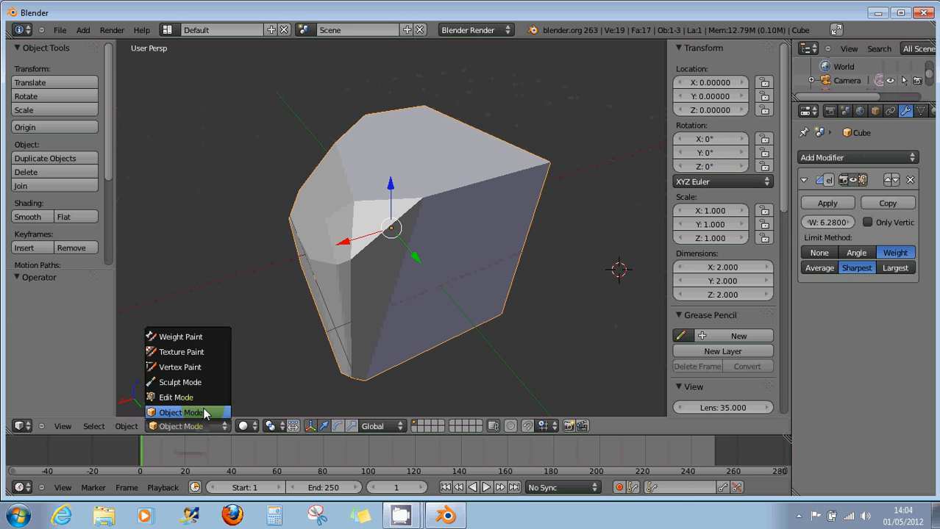
click(180, 396)
Set the tapering front face's mean bevel weight to about 0.027, and select the upper sloped face
middle_drag(370, 339, 478, 261)
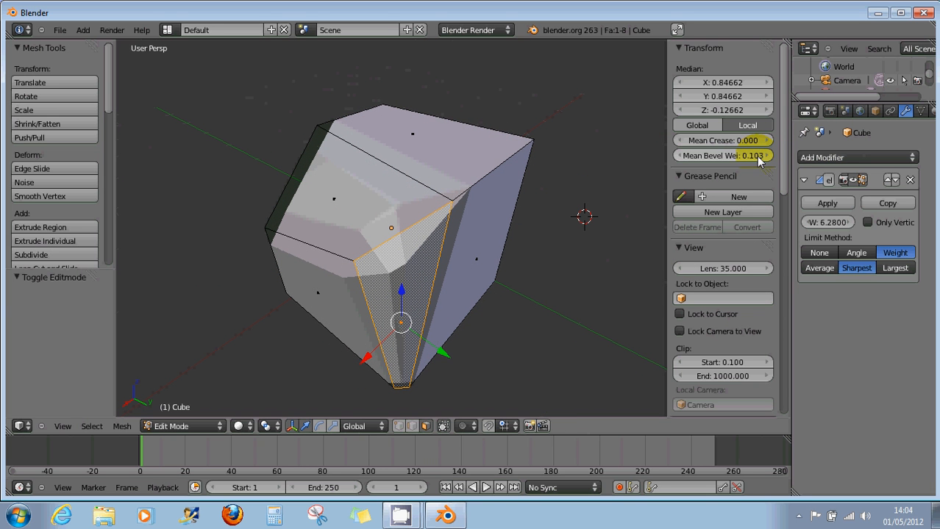
mouse_move(758, 161)
mouse_down()
mouse_move(724, 162)
mouse_move(759, 157)
mouse_move(745, 151)
mouse_up()
right_click(342, 215)
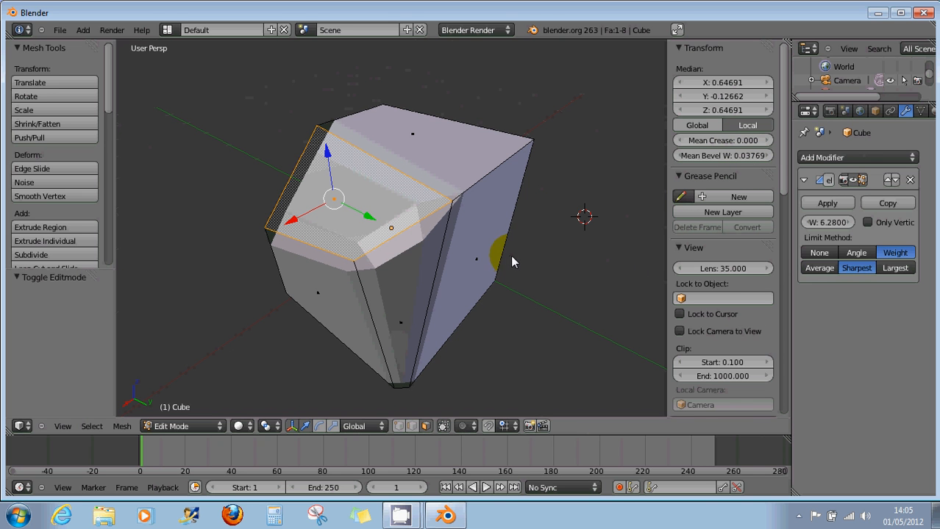
Try the Only Vertices option on the weight-limited bevel several times, and leave it disabled
click(757, 299)
click(883, 250)
click(869, 222)
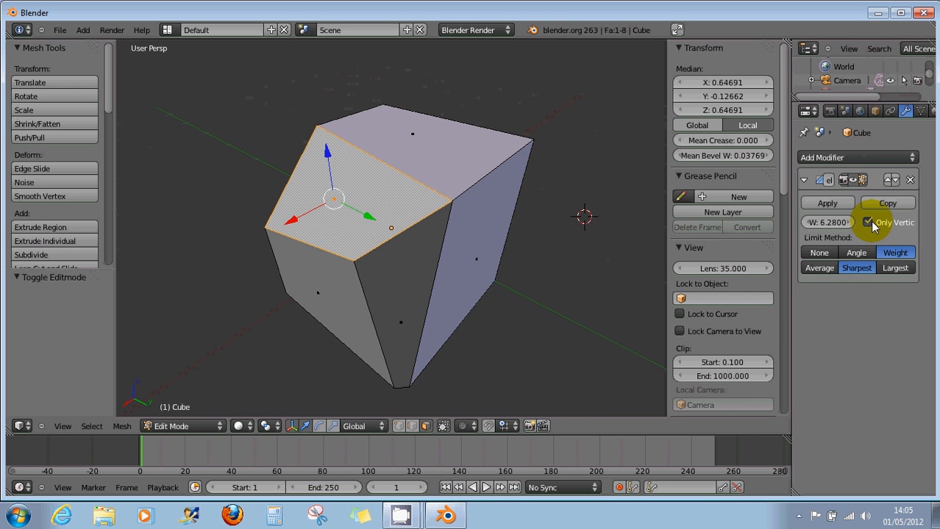
click(869, 221)
click(870, 221)
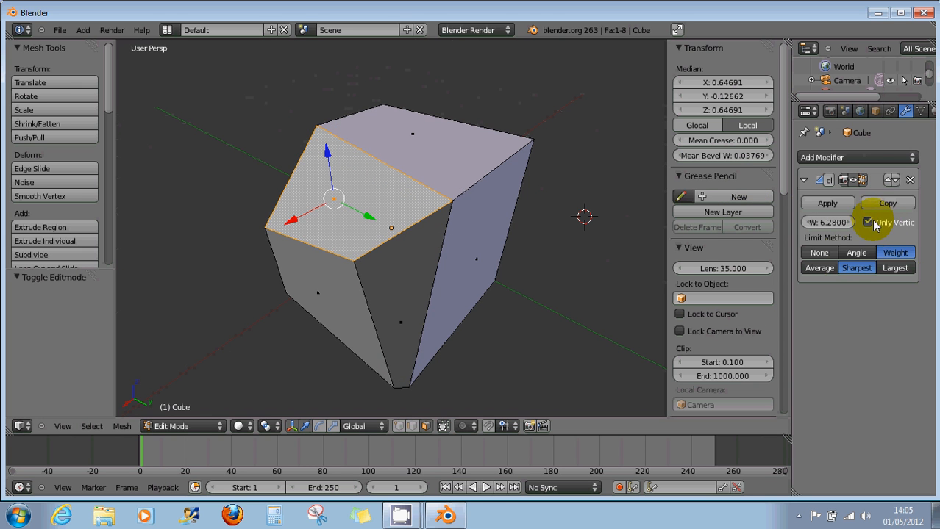
click(868, 222)
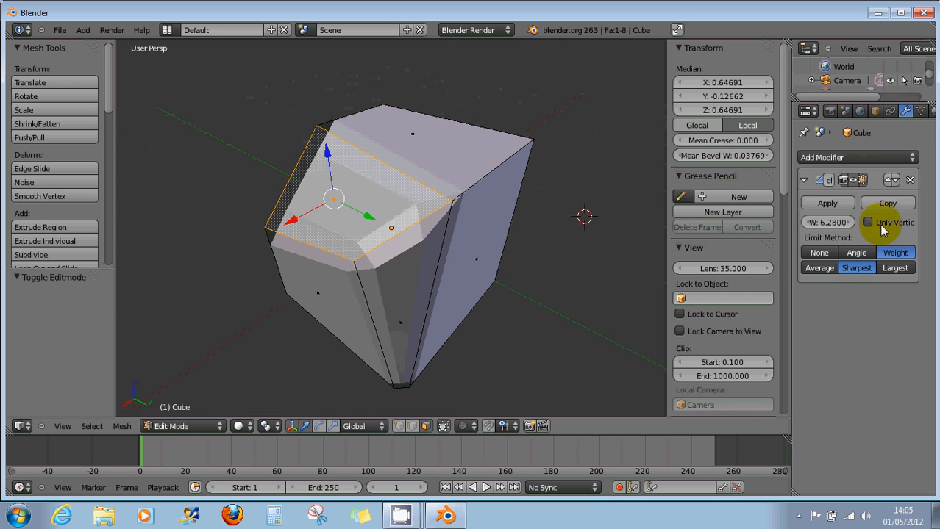
click(868, 222)
click(868, 223)
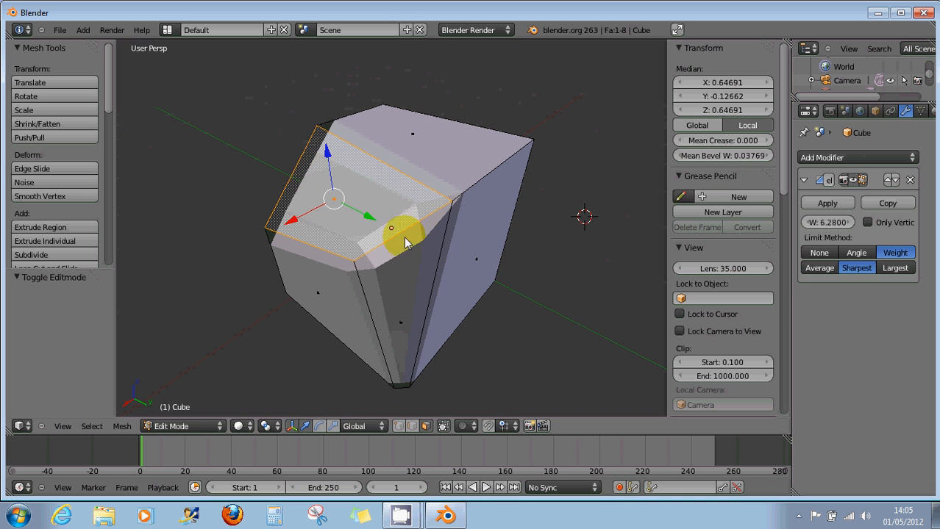
In edge selection mode, set the bevel weight of the edge between the top and upper sloped faces to 0.01524
right_click(431, 278)
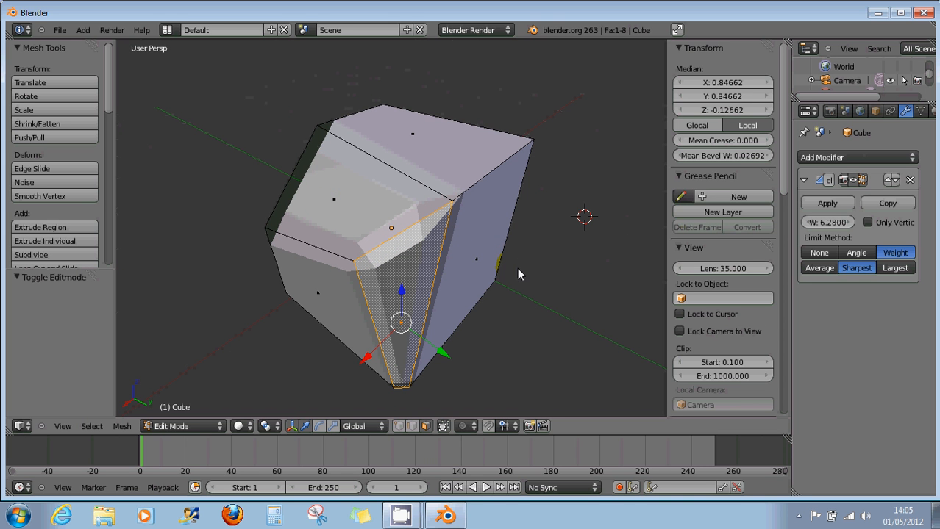
shift+click(412, 426)
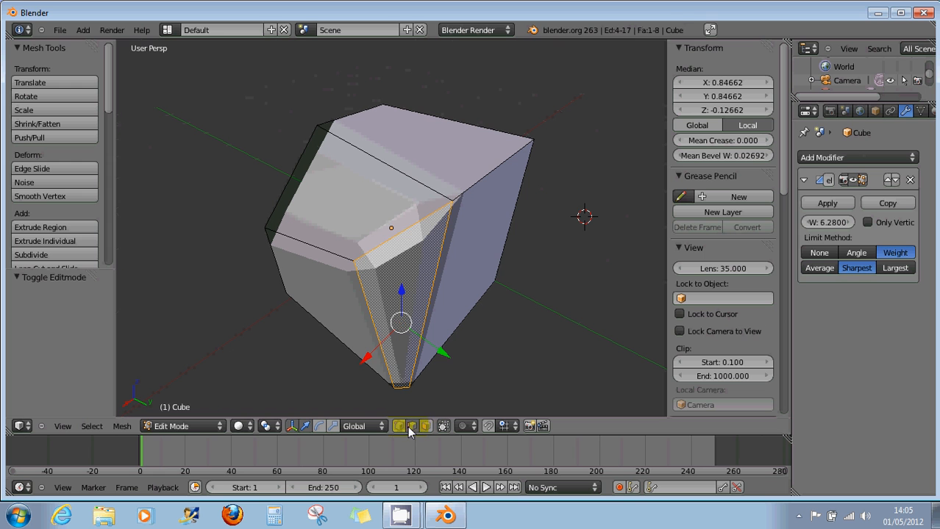
right_click(413, 181)
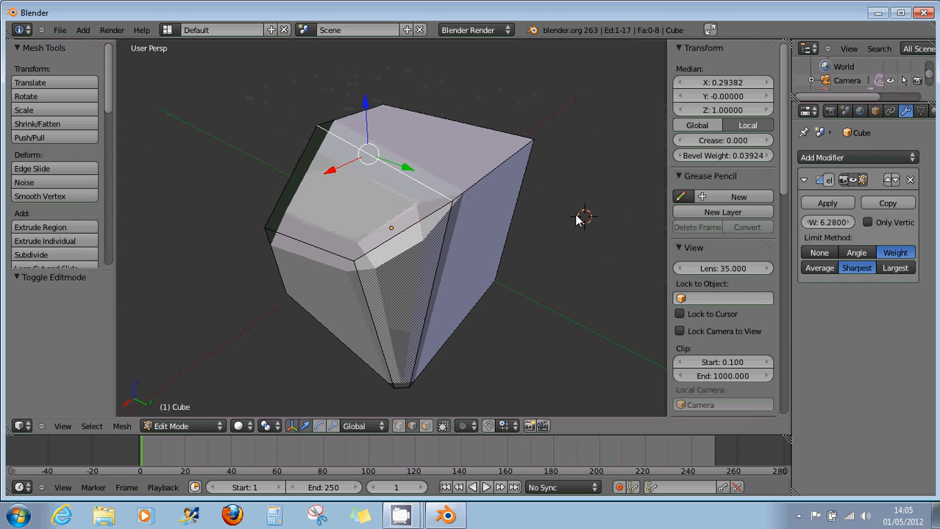
mouse_move(724, 158)
mouse_down()
mouse_move(738, 156)
mouse_move(730, 156)
mouse_up()
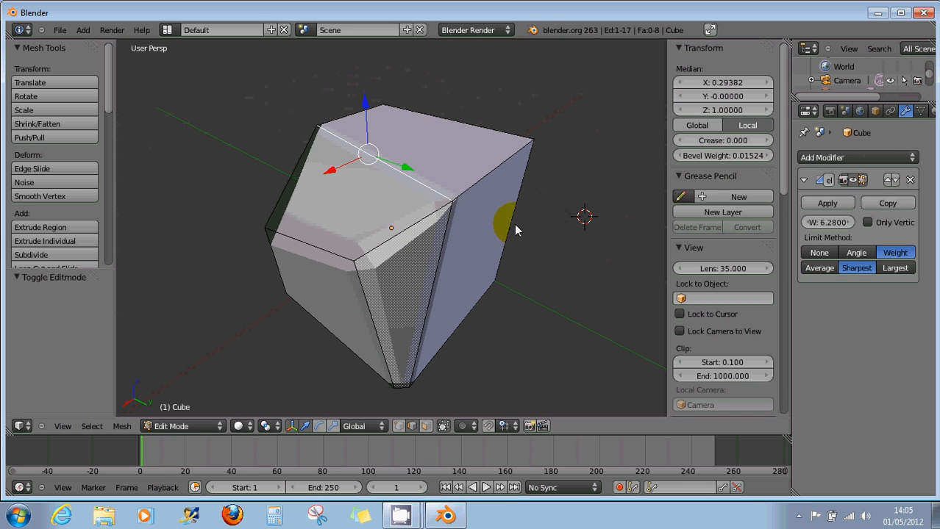
middle_drag(544, 242, 526, 228)
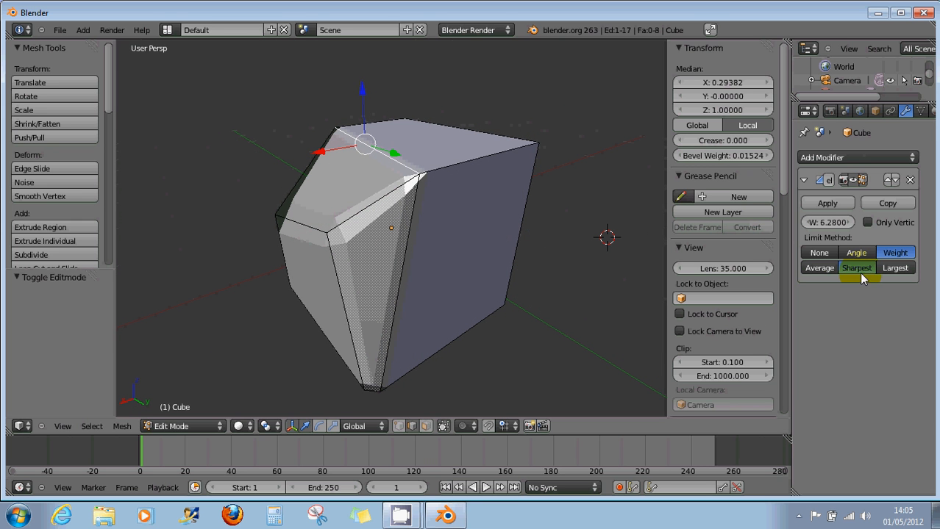
Remove the Bevel modifier from the cube and close the application
click(910, 182)
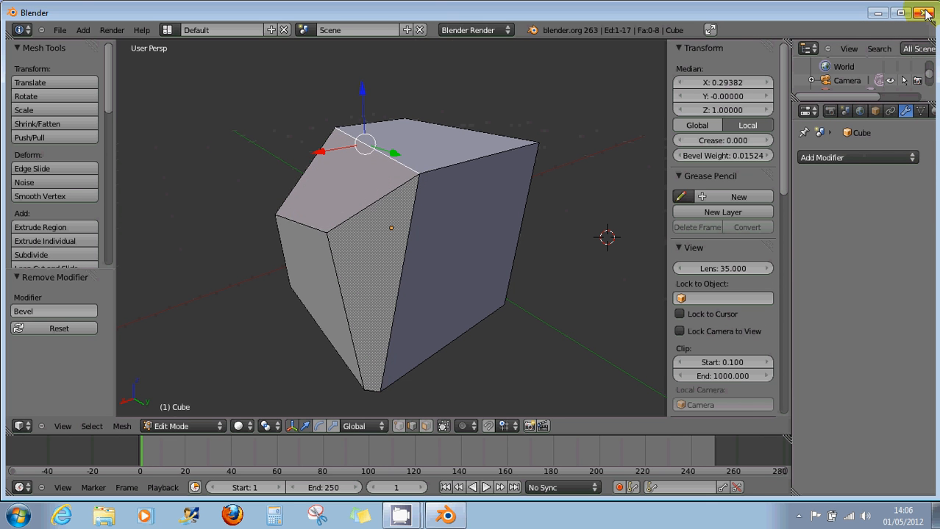
click(925, 15)
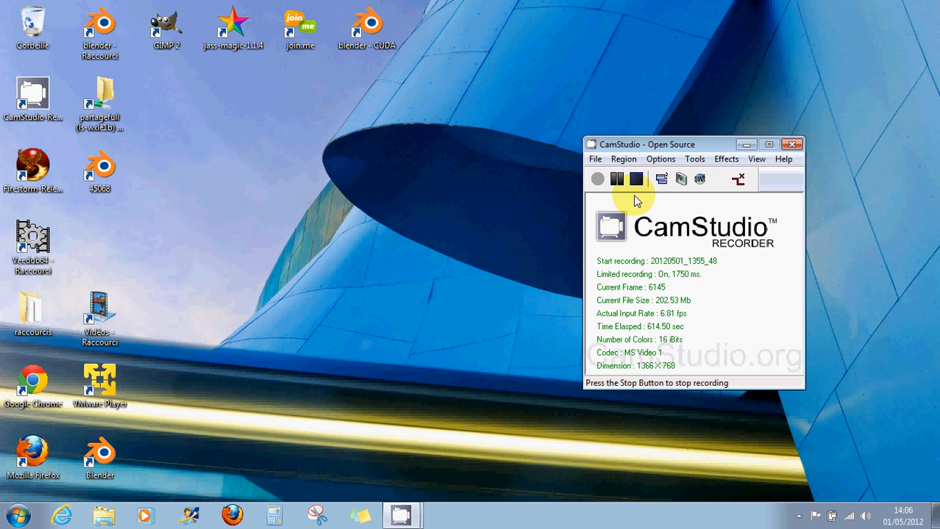